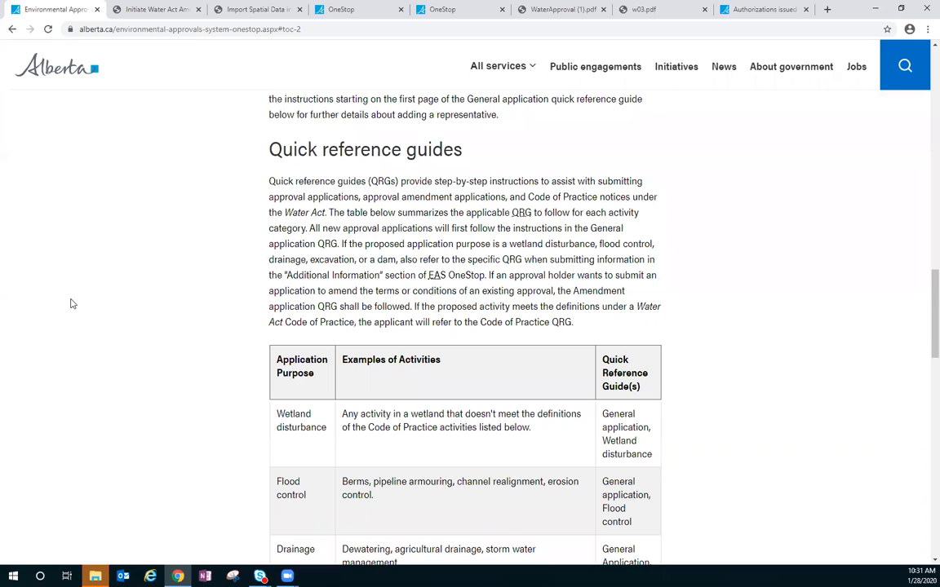
- Review the quick reference guides table, the Water Act guide links and the instructional videos
scroll(241, 297, "down", 2)
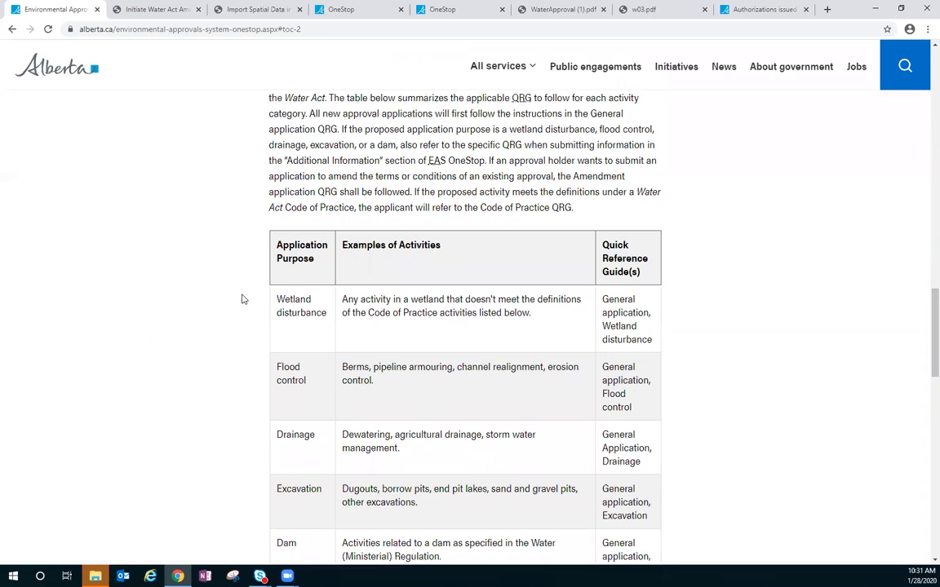
scroll(242, 299, "down", 1)
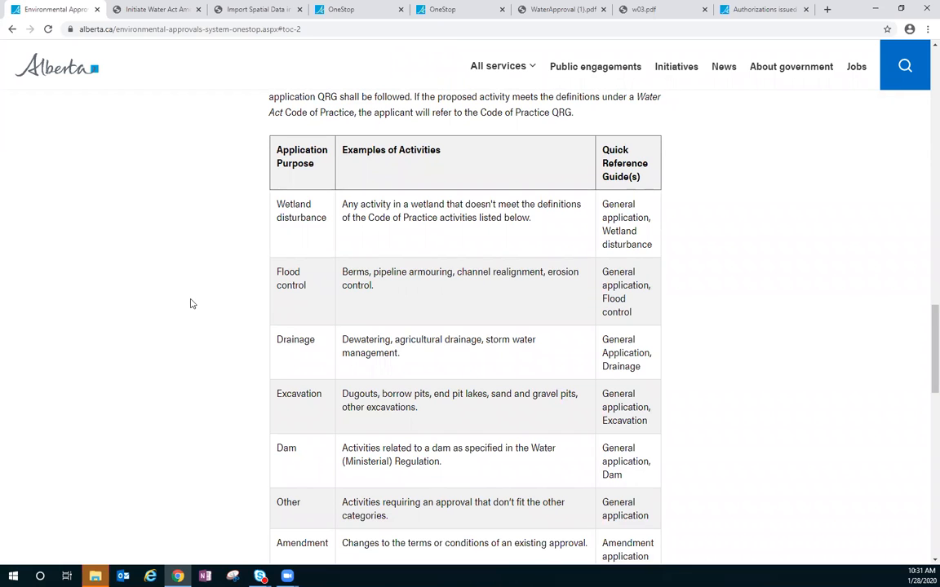
scroll(191, 303, "down", 3)
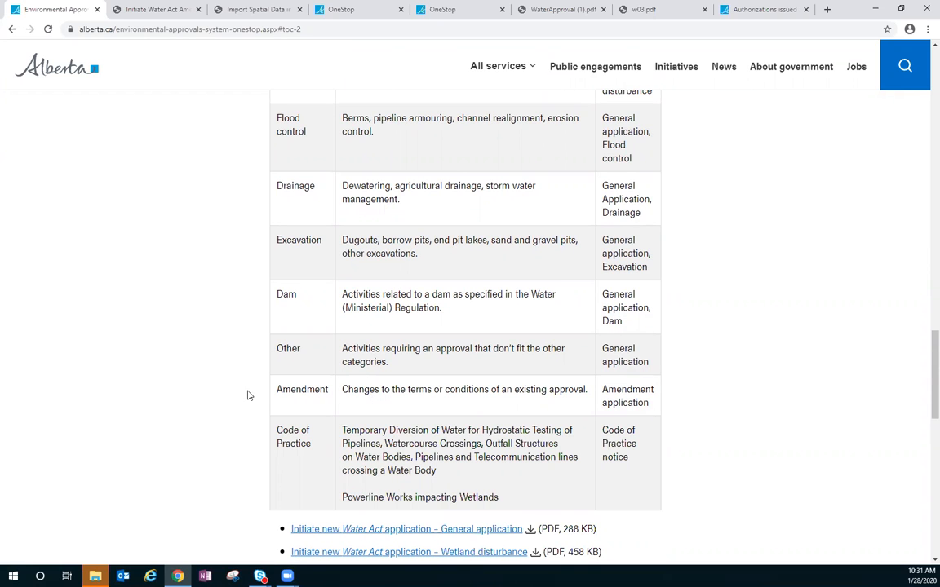
scroll(207, 400, "down", 4)
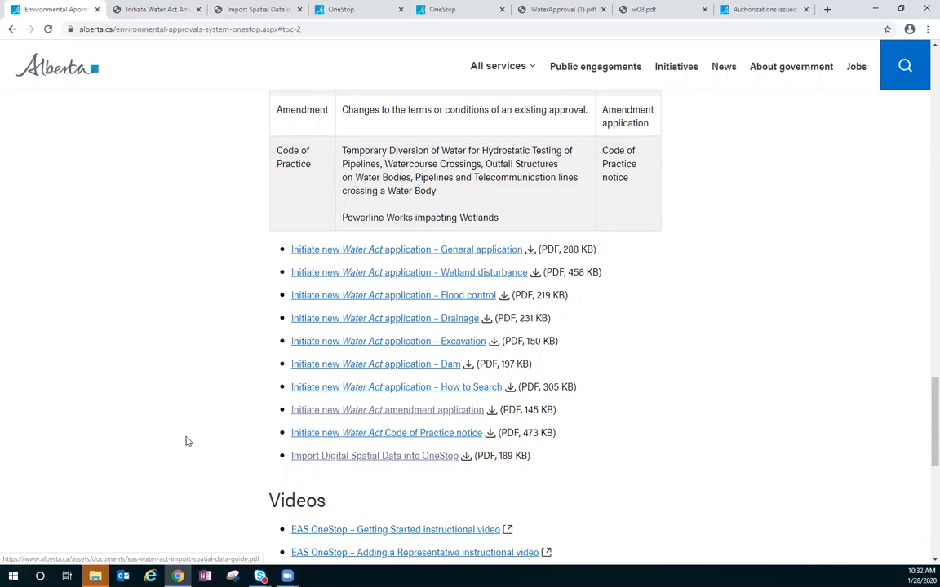
scroll(176, 435, "down", 2)
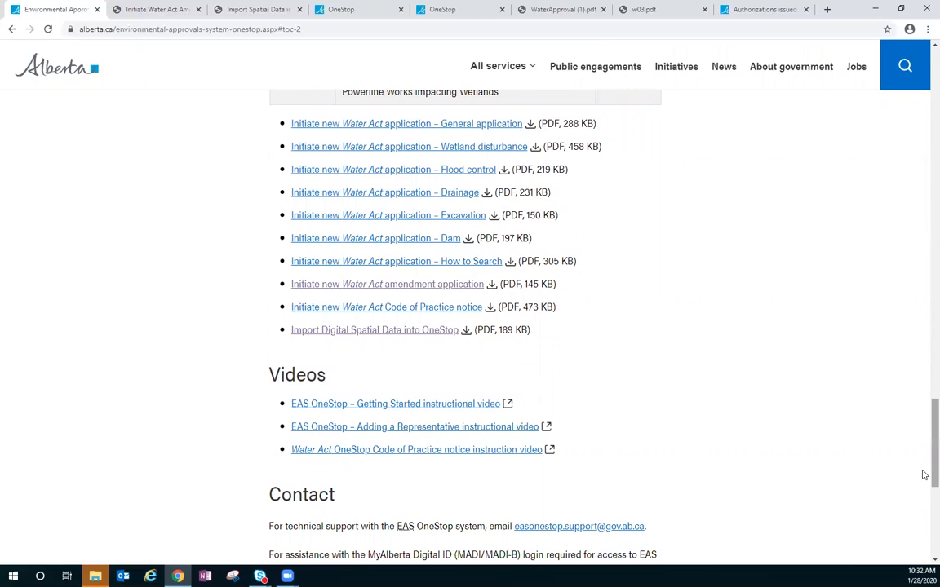
- Go to the page's "How to access EAS OneStop" section and open the EAS OneStop login site
left_click_drag(924, 474, 923, 90)
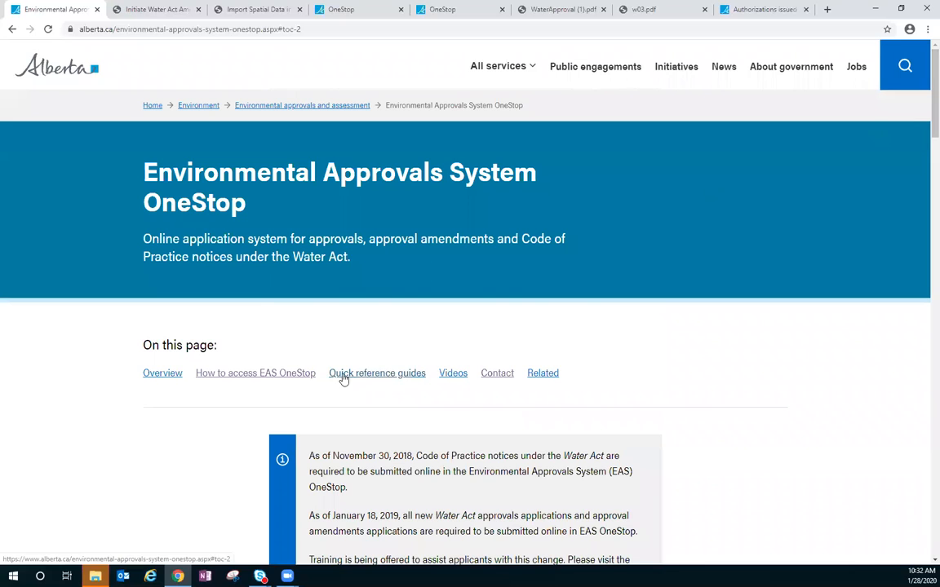
left_click(299, 374)
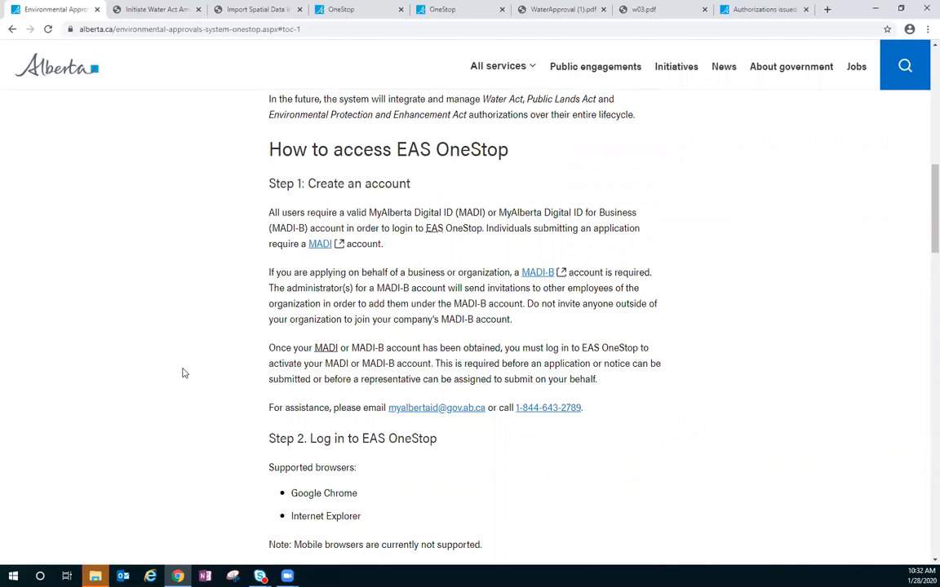
scroll(183, 373, "down", 3)
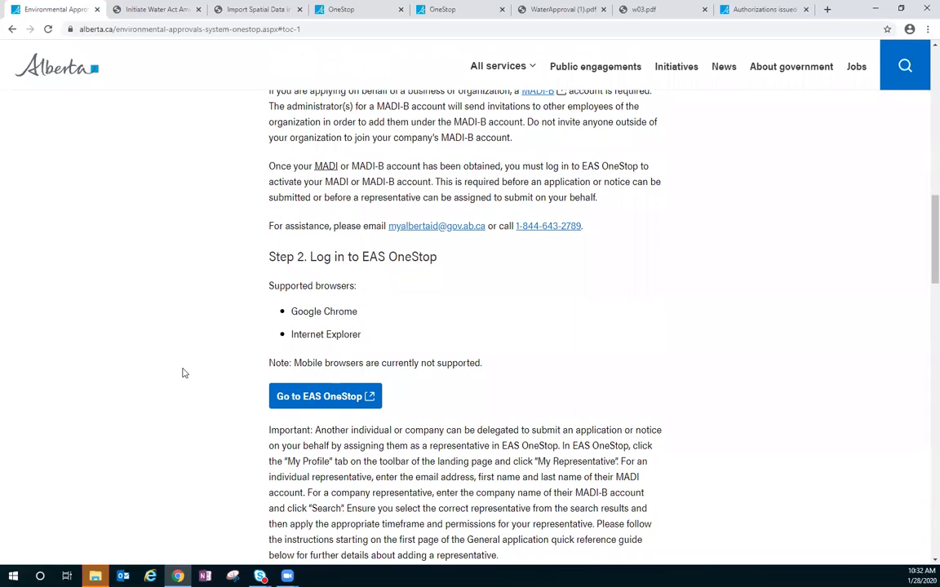
left_click(295, 405)
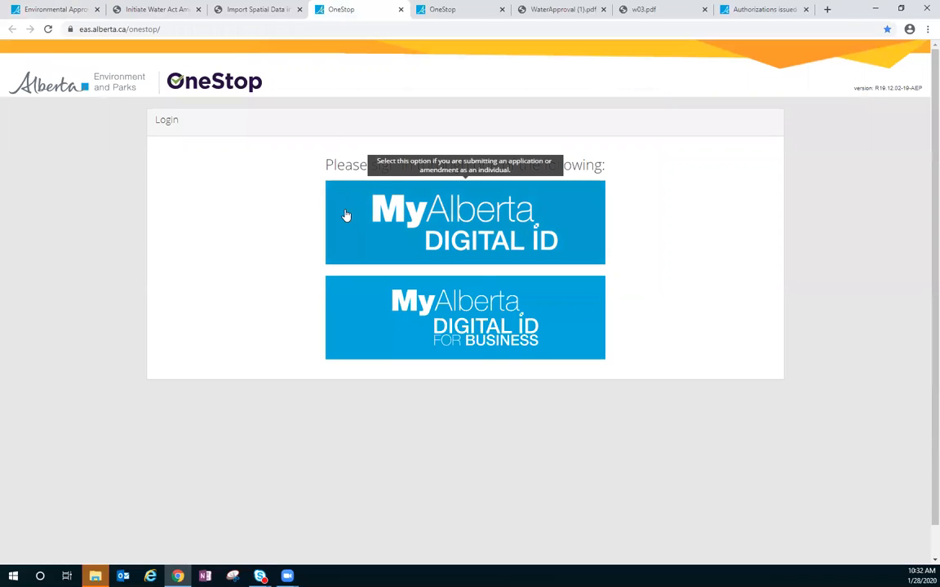
- Switch to the signed-in OneStop test workspace and highlight "uat" in its web address
left_click(479, 8)
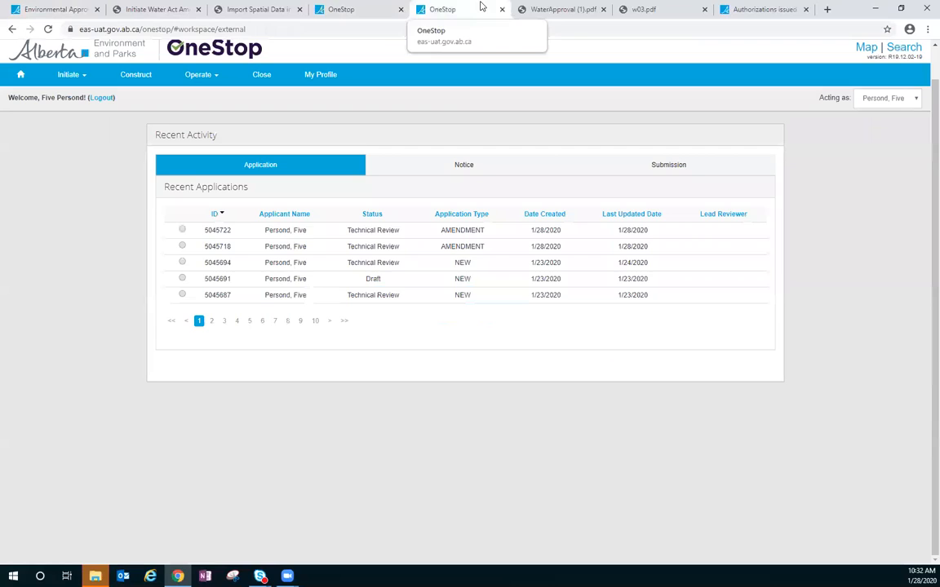
double_click(104, 30)
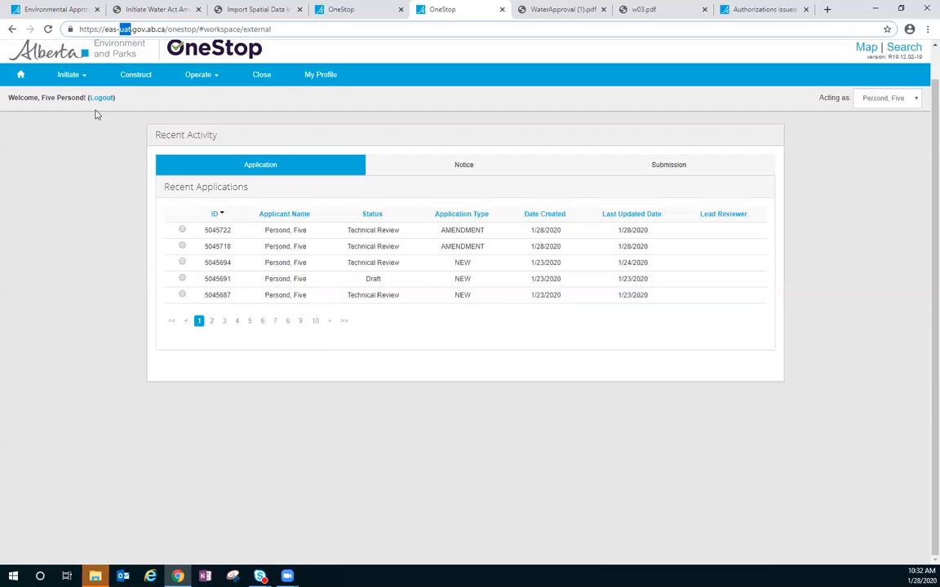
left_click(89, 198)
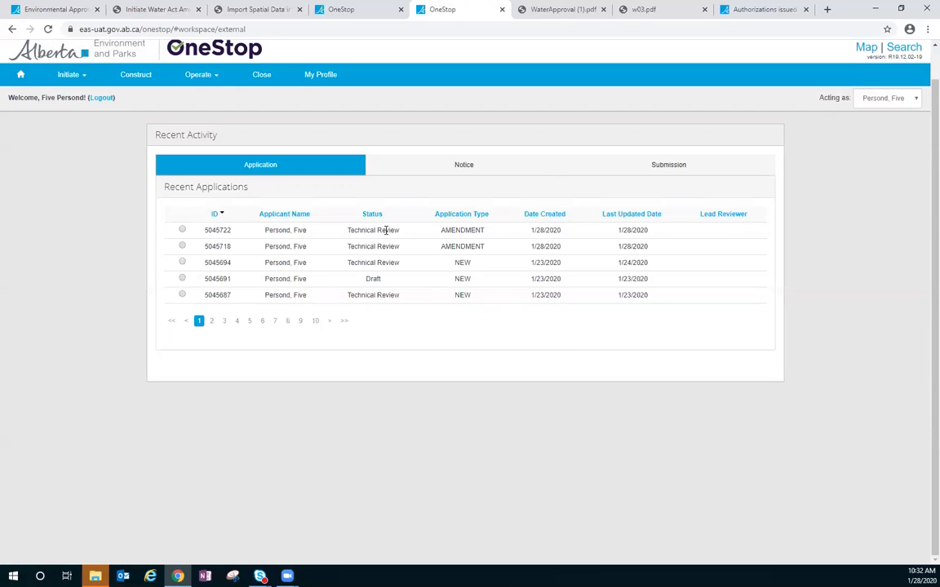
- Open the last approved application on page 5 of the recent applications and select its activity ID
left_click(249, 321)
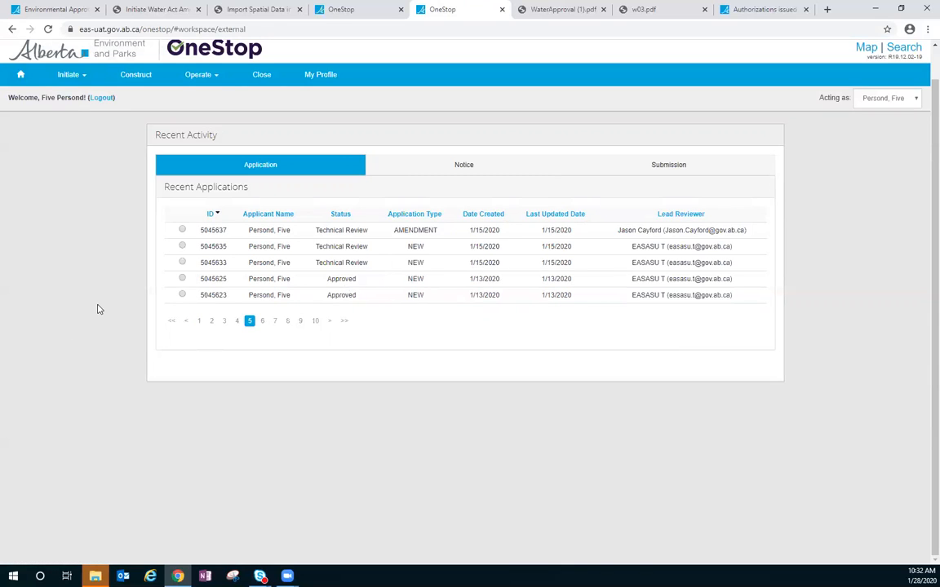
left_click(182, 295)
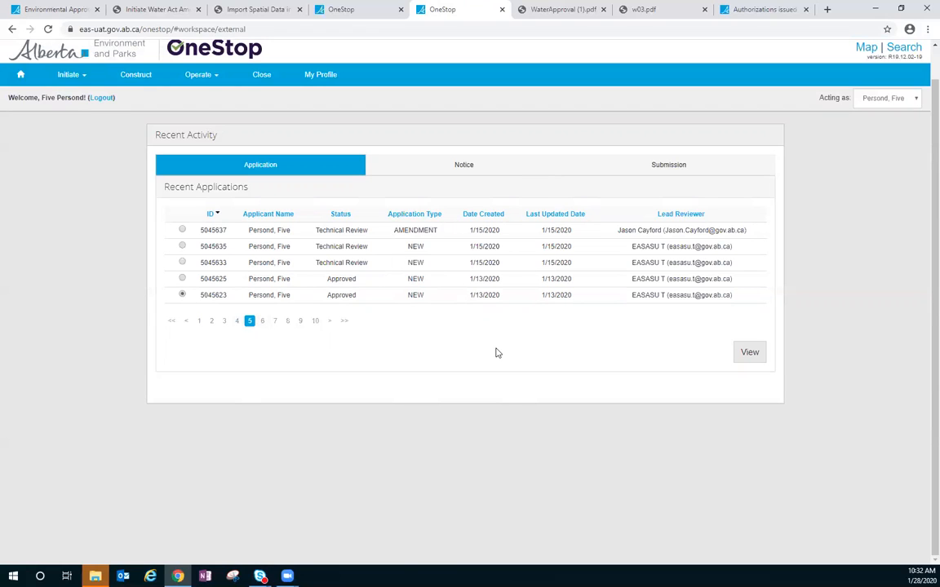
left_click(737, 354)
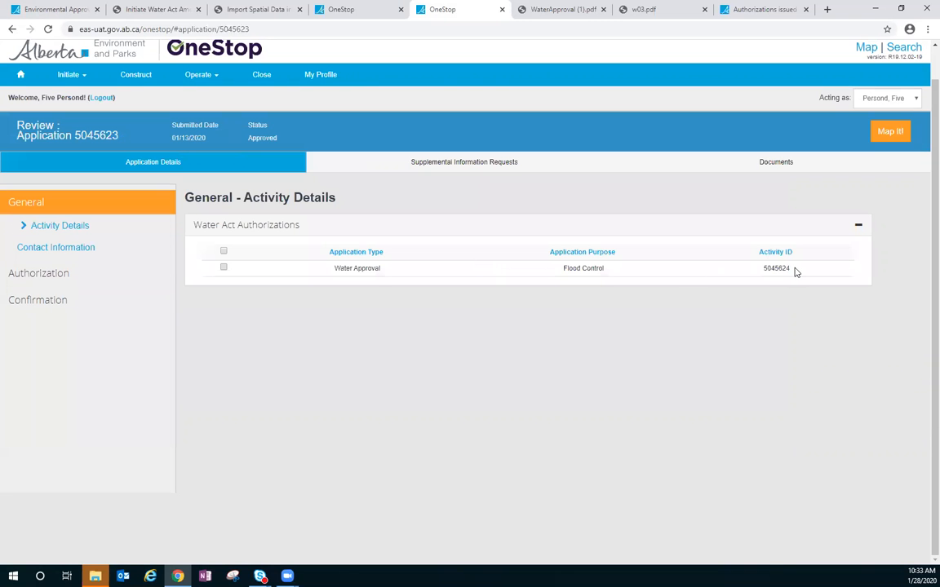
left_click_drag(790, 270, 760, 275)
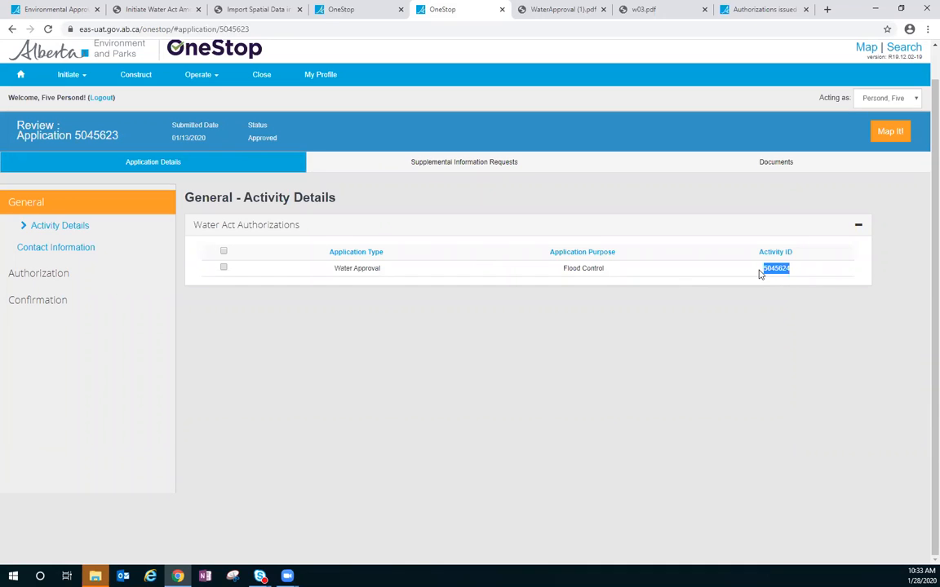
- Show the application's authorization documents, check the approval number in WaterApproval (1).pdf, and return to OneStop
left_click(761, 170)
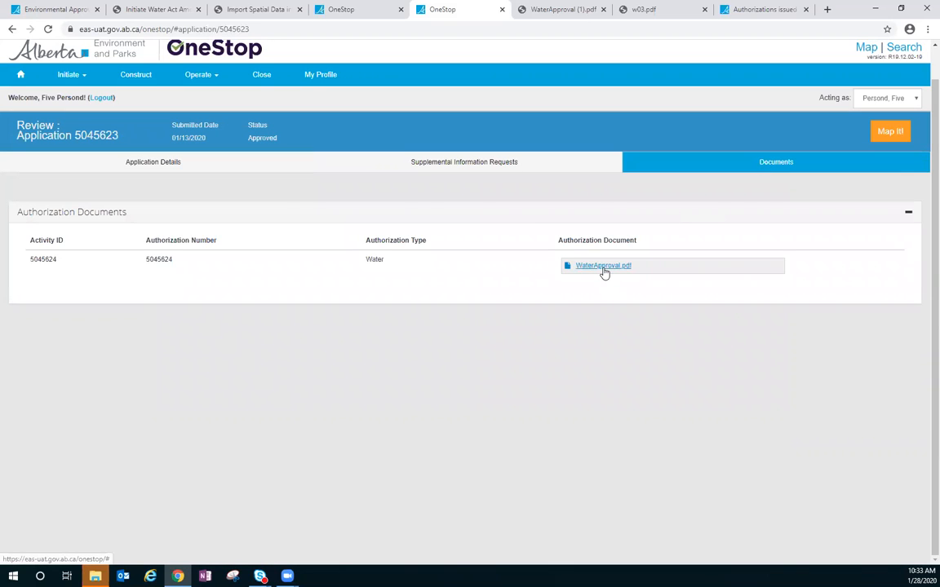
left_click(570, 15)
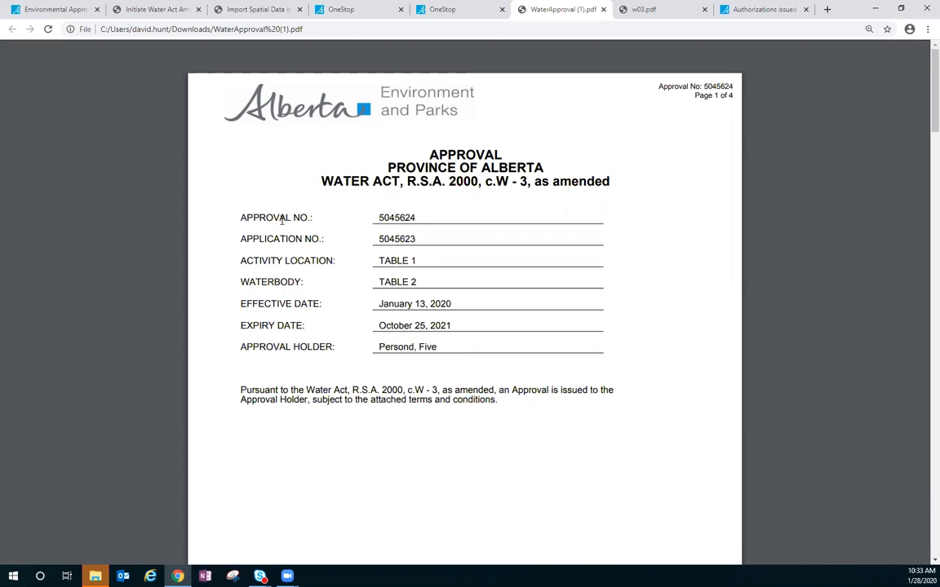
left_click_drag(417, 219, 381, 220)
key("ctrl+c")
left_click(448, 10)
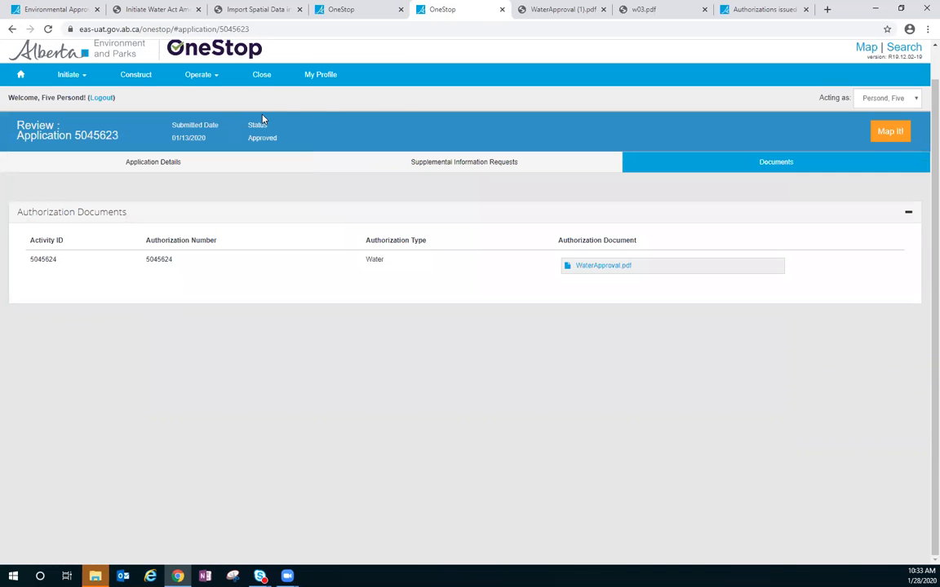
- Search for the authorization to amend by pasting its authorization number, and view the actions available for it
left_click(187, 75)
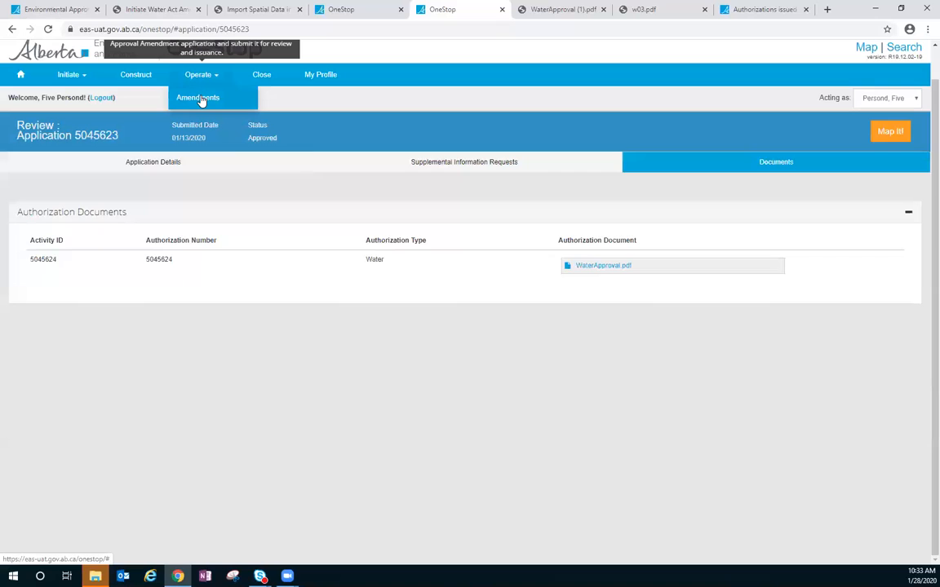
left_click(201, 98)
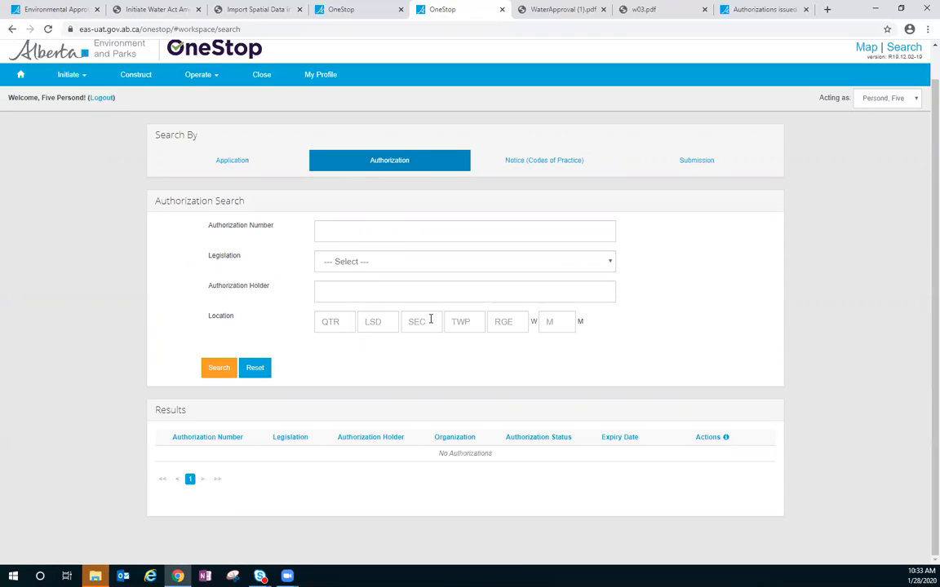
left_click(331, 231)
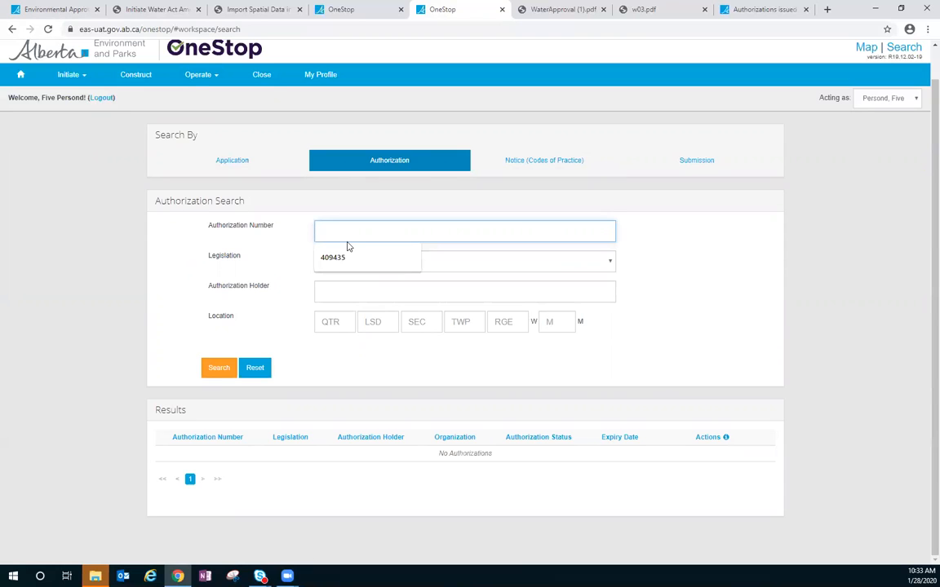
key("ctrl+v")
left_click(220, 374)
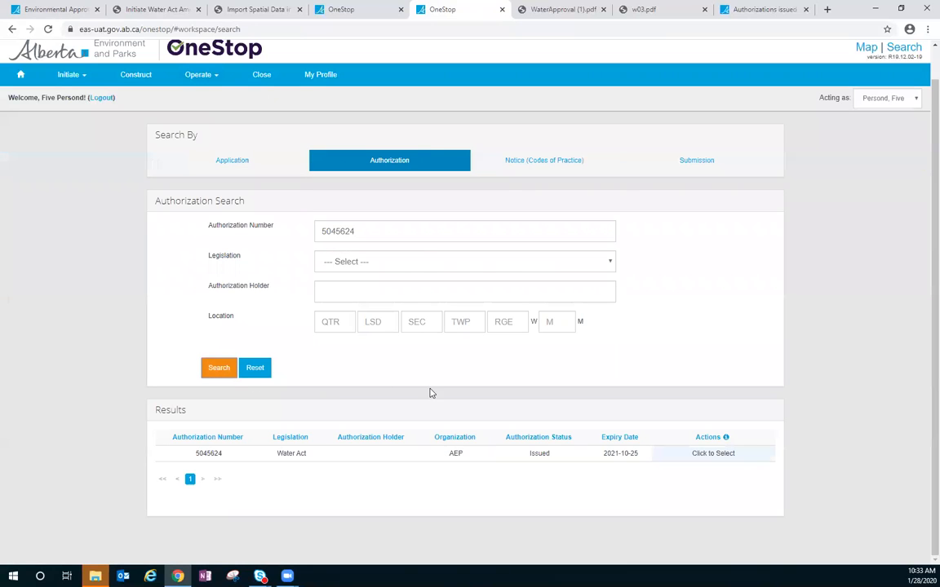
left_click(725, 453)
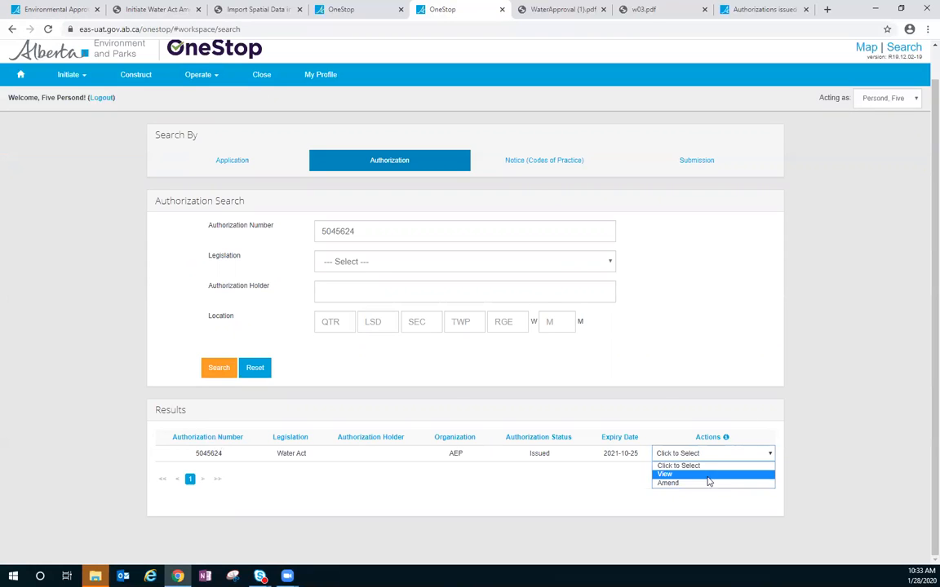
left_click(663, 391)
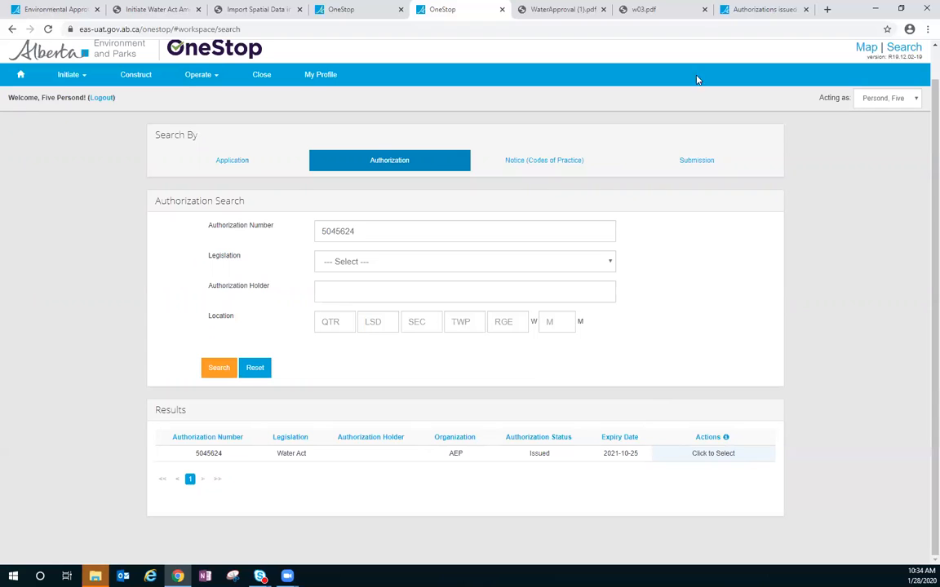
- Open the Authorization Viewer from the page on authorizations issued under the Water Act or EPEA
left_click(759, 9)
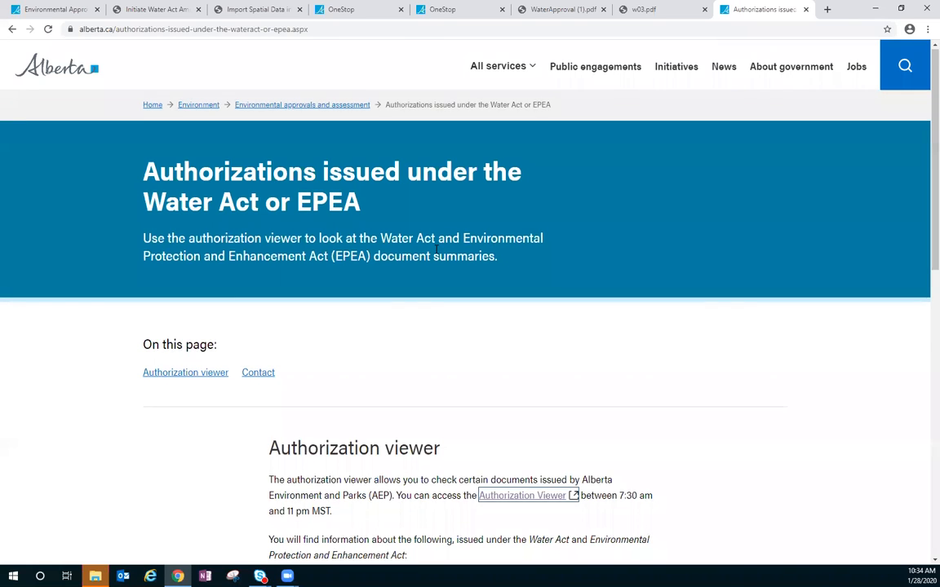
scroll(437, 253, "down", 3)
left_click(529, 333)
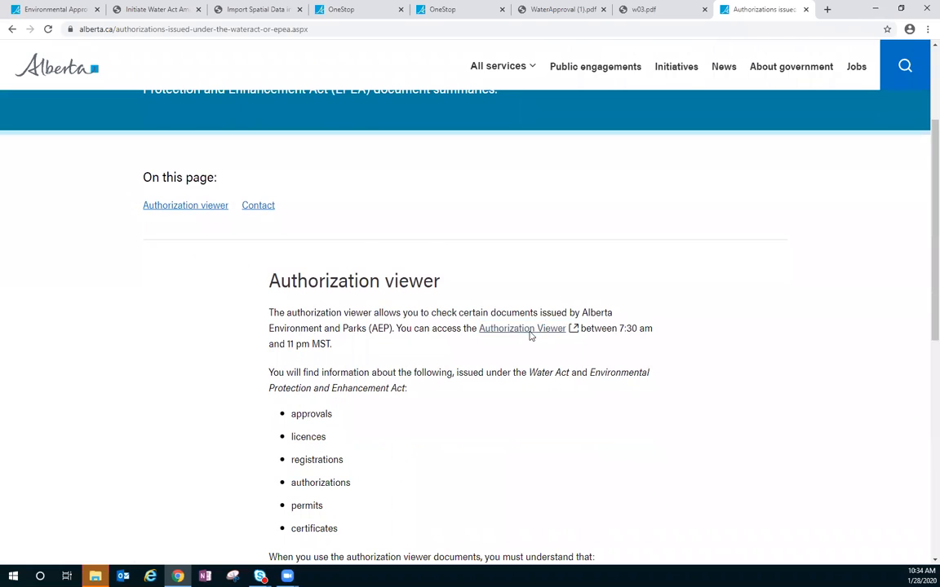
- Set the authorization holder to City of Edmonton and select both the Water Act and EPEA
left_click(339, 275)
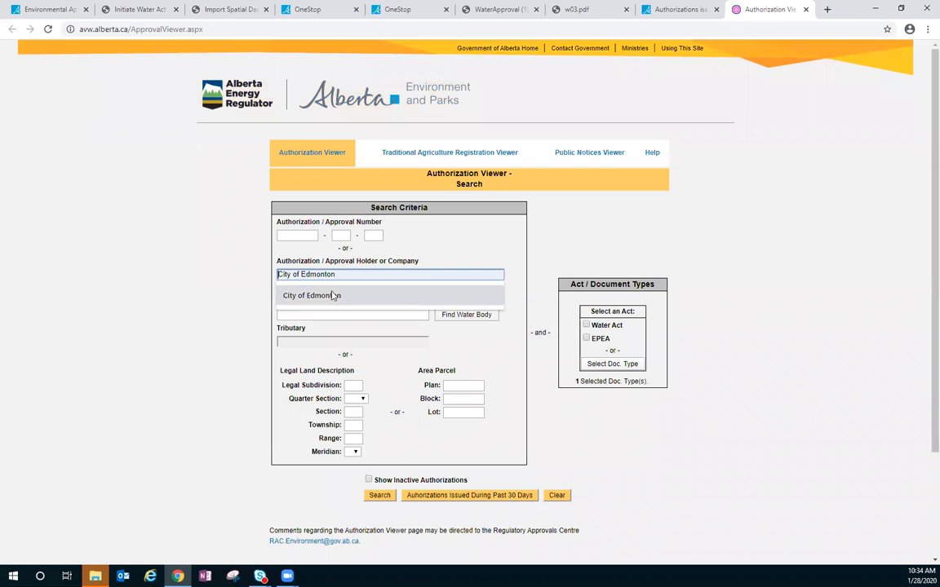
left_click(332, 296)
left_click(585, 325)
left_click(586, 338)
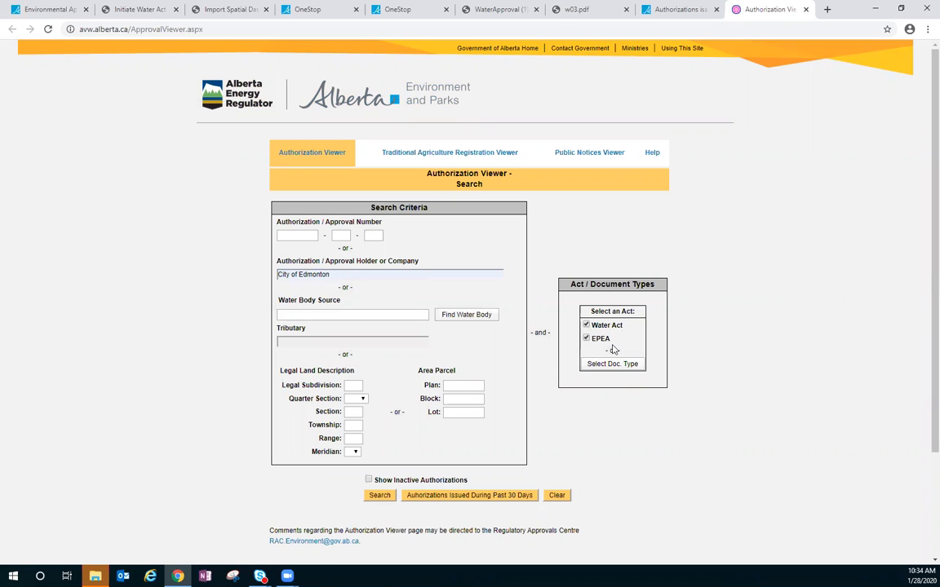
- Restrict the authorization search to the Water Act Approval document type
left_click(612, 364)
scroll(322, 255, "down", 5)
left_click(258, 203)
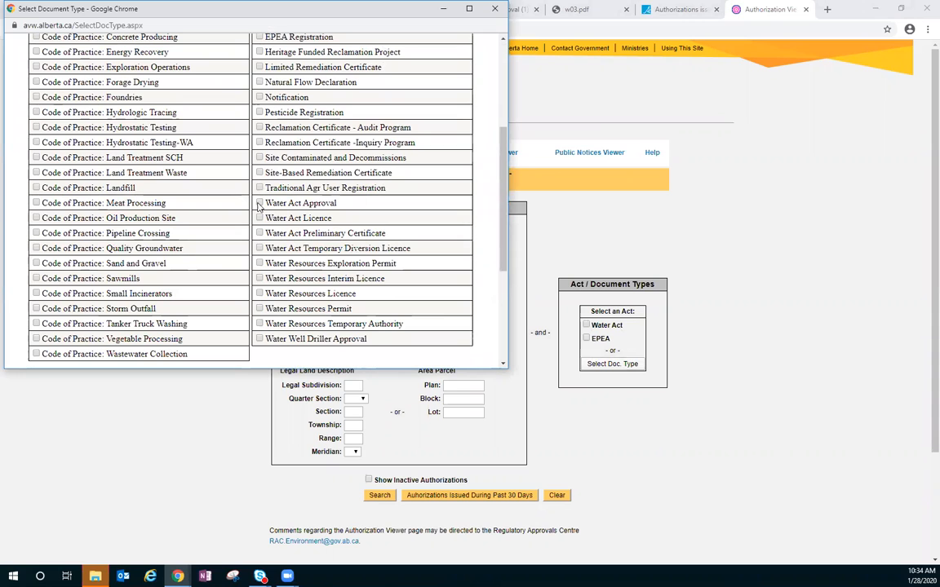
scroll(259, 204, "down", 3)
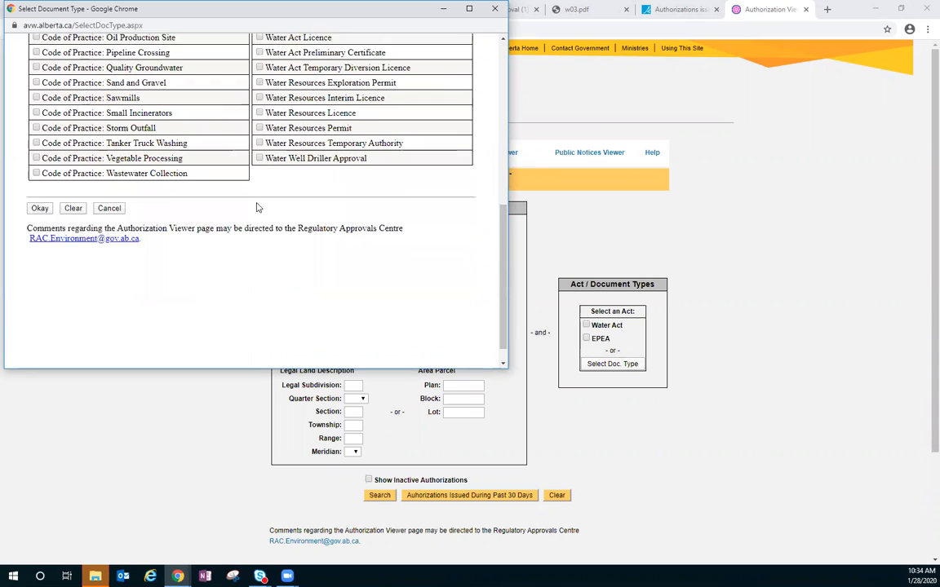
left_click(37, 185)
scroll(571, 441, "down", 2)
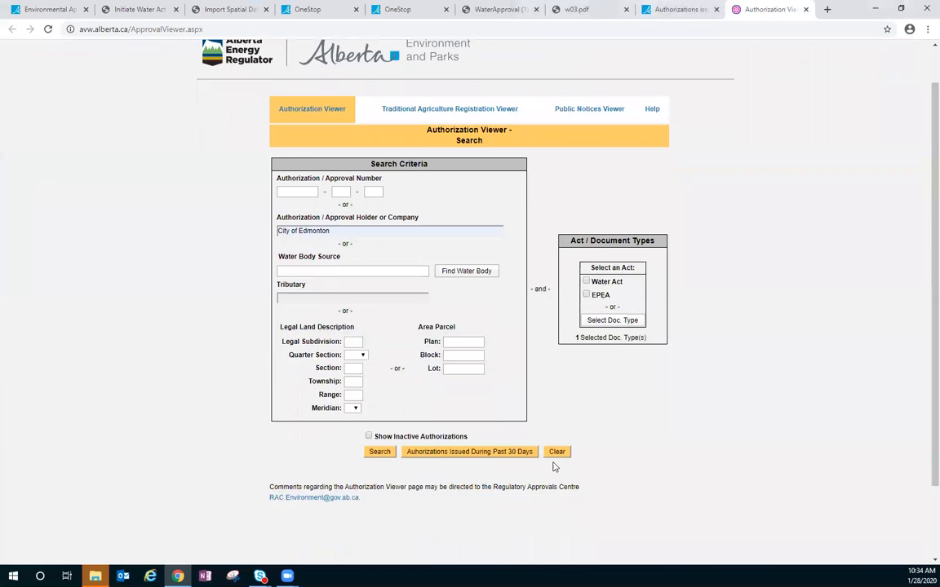
- Run the authorization search and look through the listed City of Edmonton approvals
left_click(380, 362)
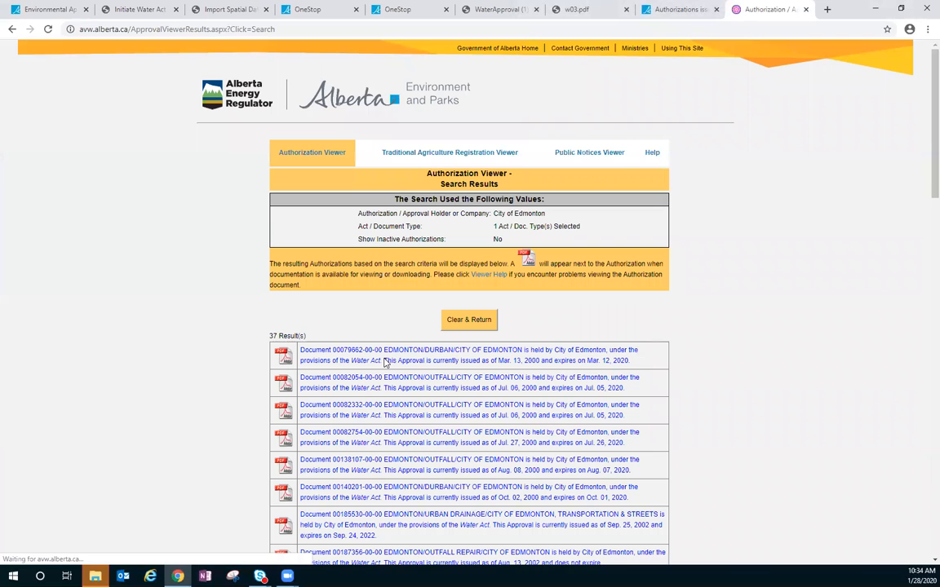
scroll(300, 354, "down", 6)
scroll(167, 343, "down", 4)
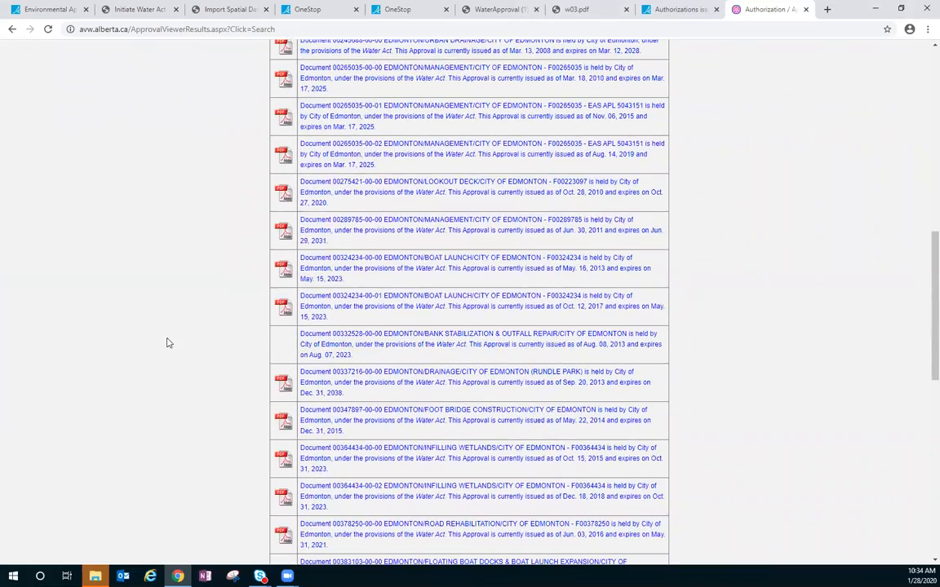
scroll(168, 343, "down", 5)
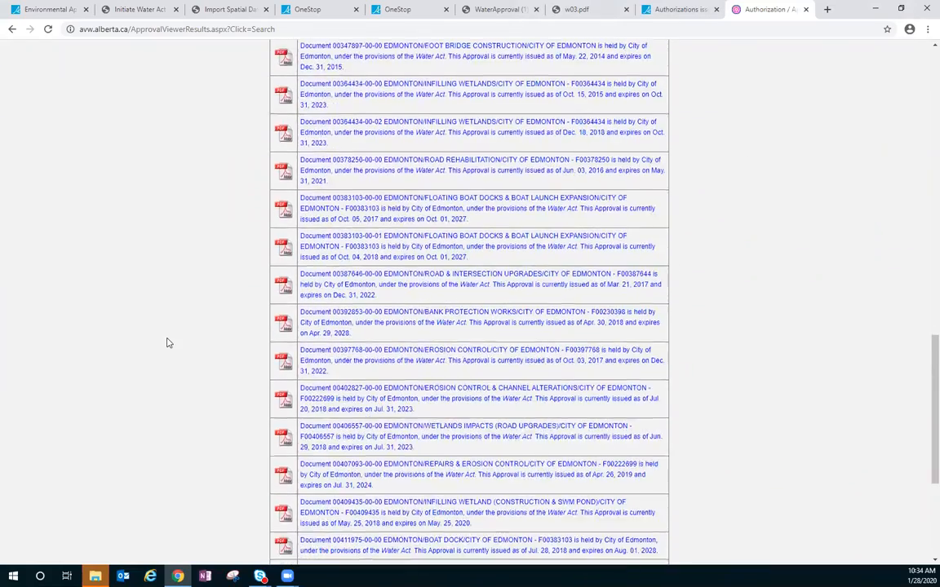
- Find the infilling wetland (construction & SWM pond) approval and highlight 409435 in its document number, without the leading zeros and suffix
scroll(167, 342, "down", 3)
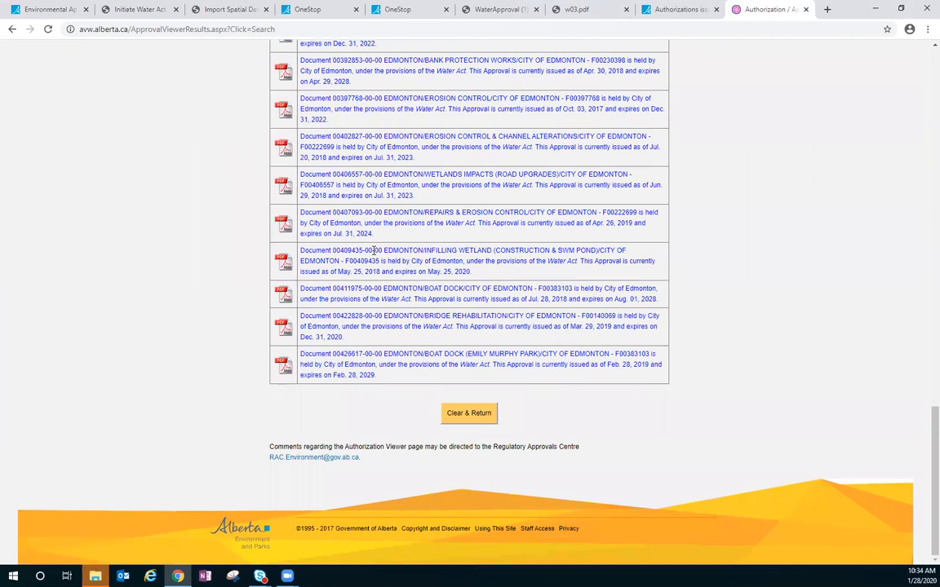
left_click_drag(362, 251, 340, 252)
- Switch to the OneStop authorization search and duplicate that page in a new browser tab
left_click(400, 10)
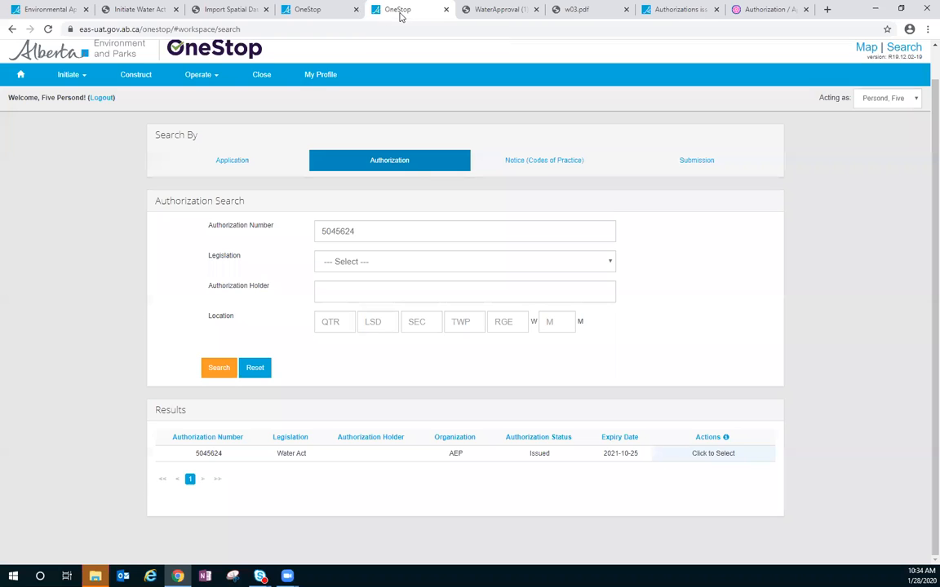
left_click_drag(379, 231, 260, 214)
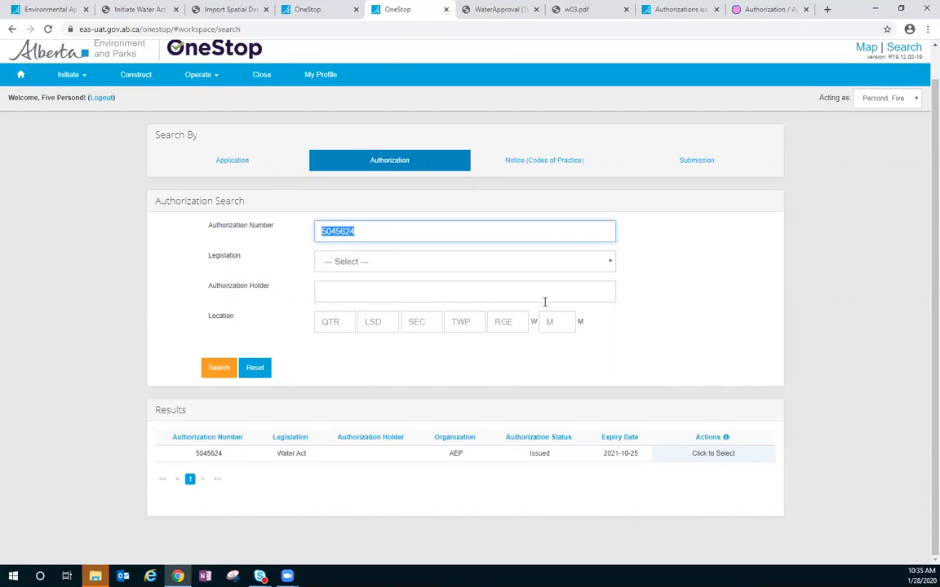
right_click(403, 15)
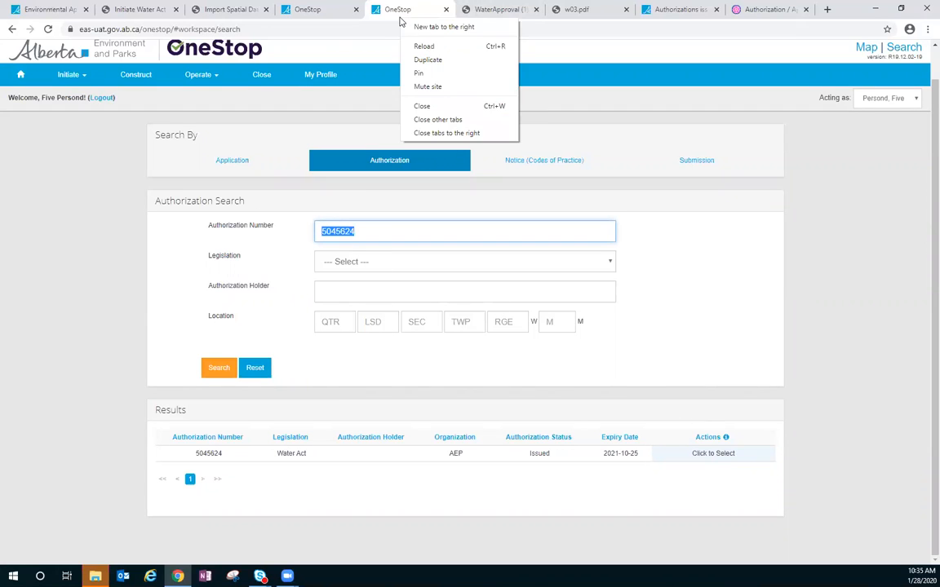
left_click(428, 60)
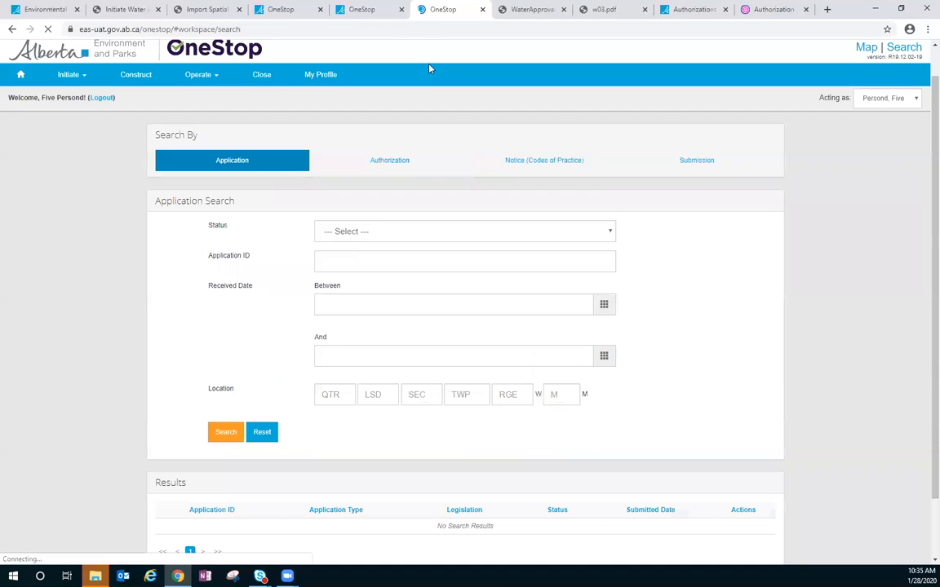
left_click(359, 9)
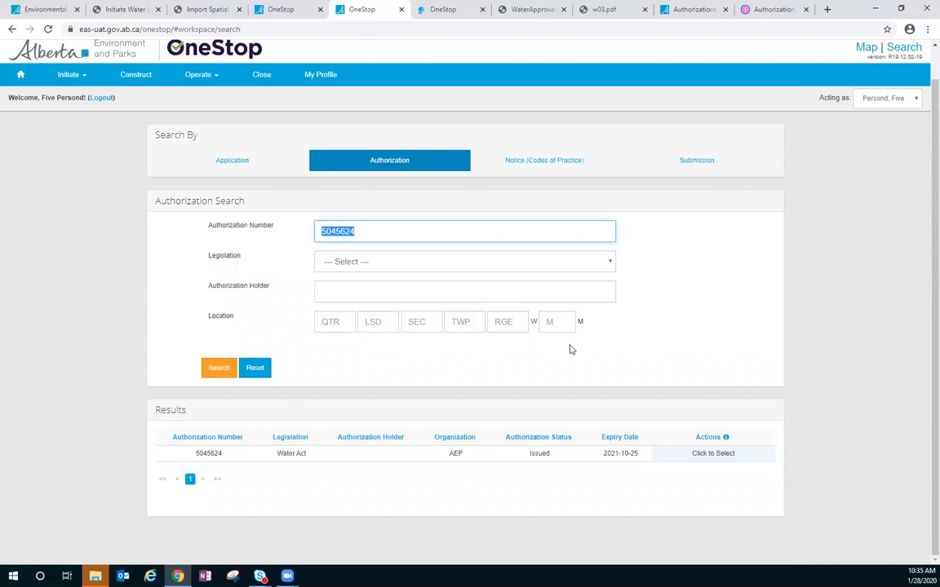
left_click(439, 12)
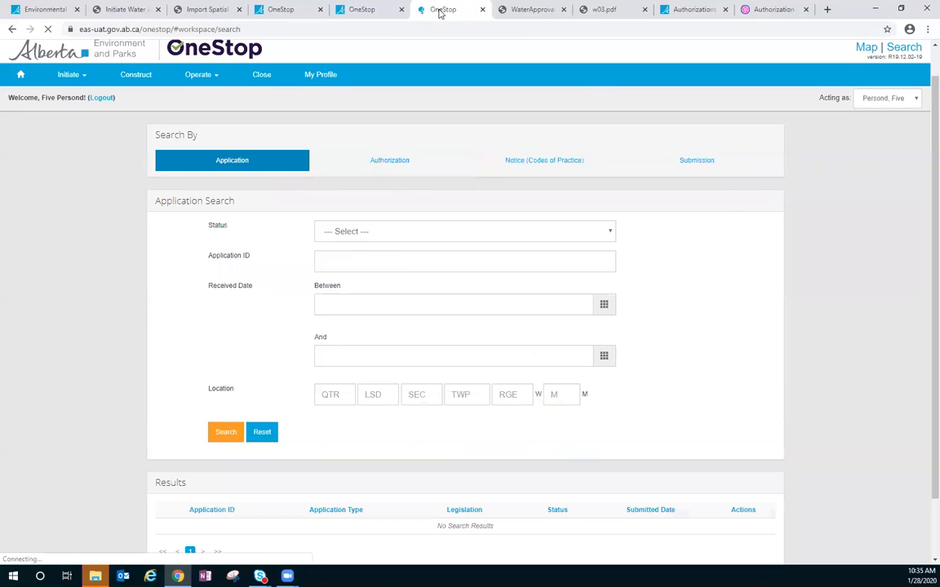
- Search by authorization for authorization number 409435 in the duplicated OneStop page
left_click(389, 161)
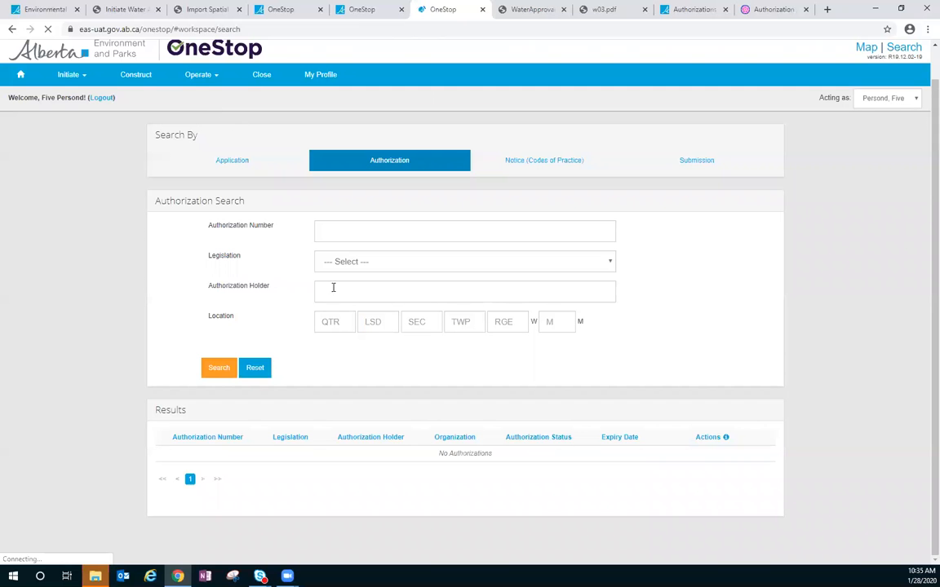
left_click(347, 237)
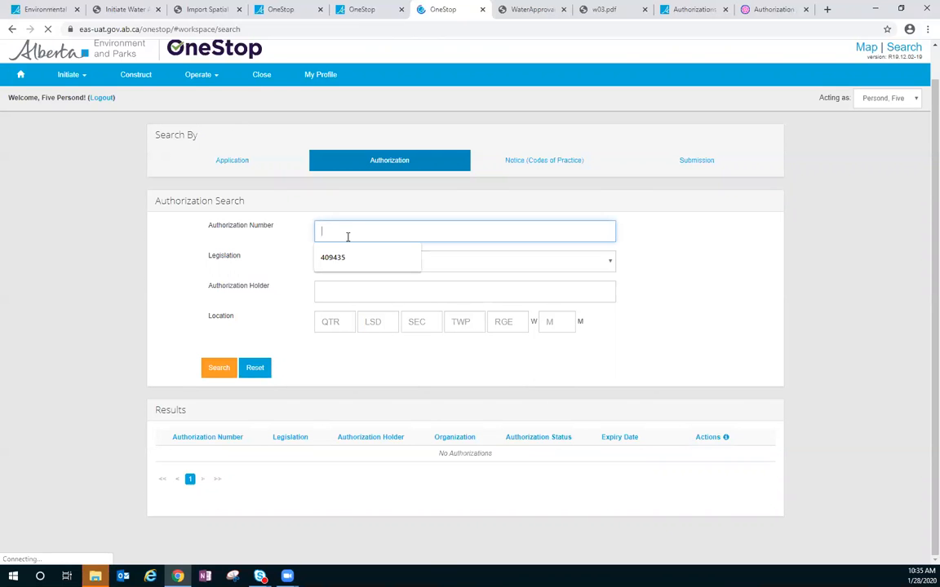
key("Down")
key("Return")
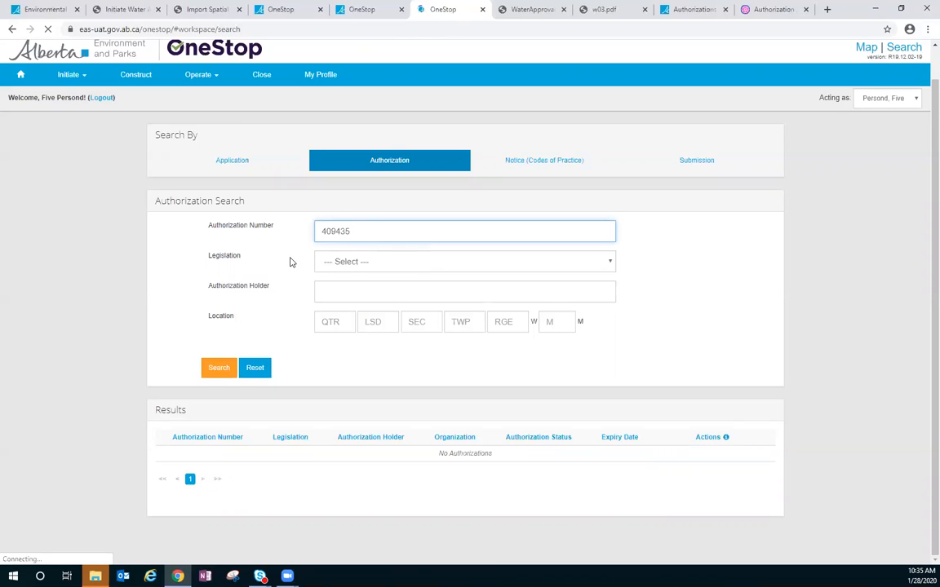
left_click(219, 368)
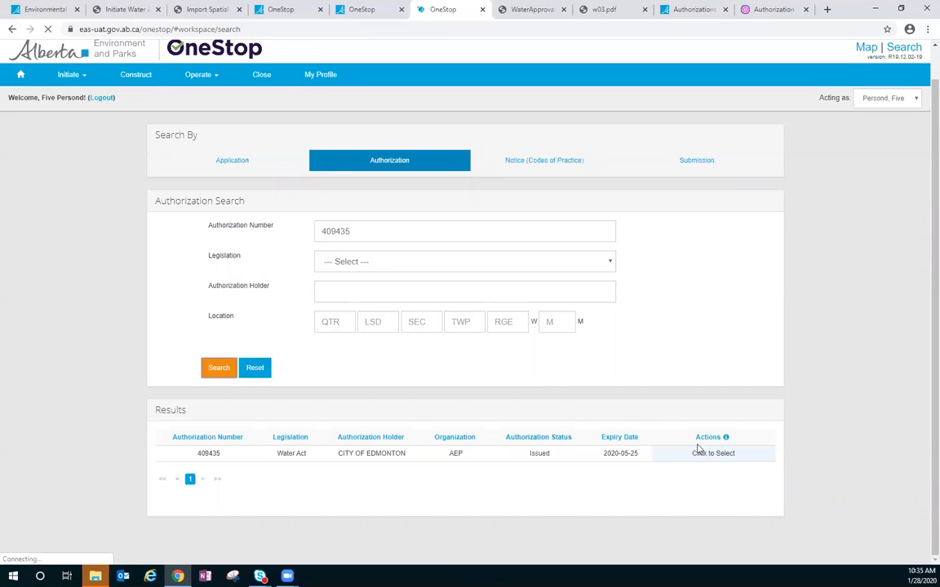
- Start an amendment of the City of Edmonton authorization and look over its information and amendment purpose options
left_click(701, 453)
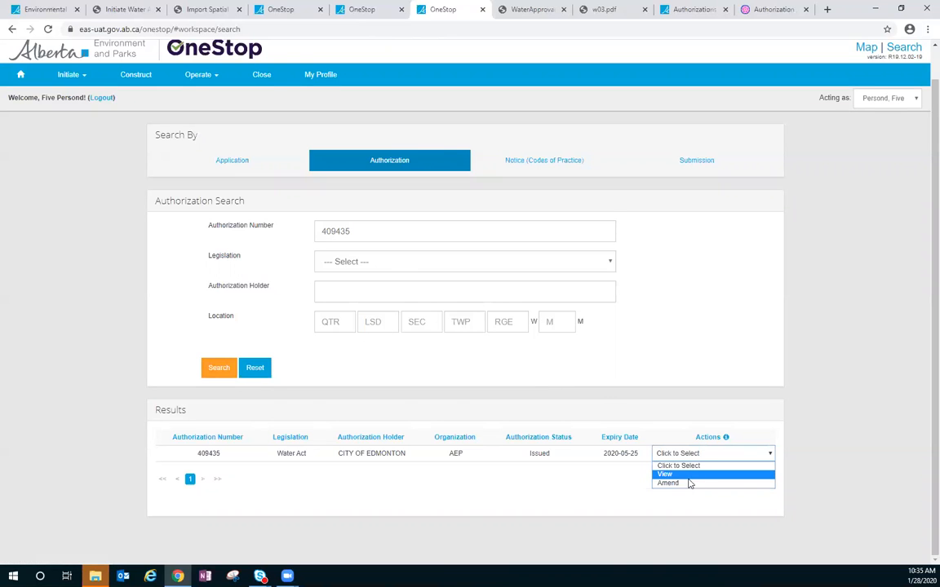
left_click(688, 484)
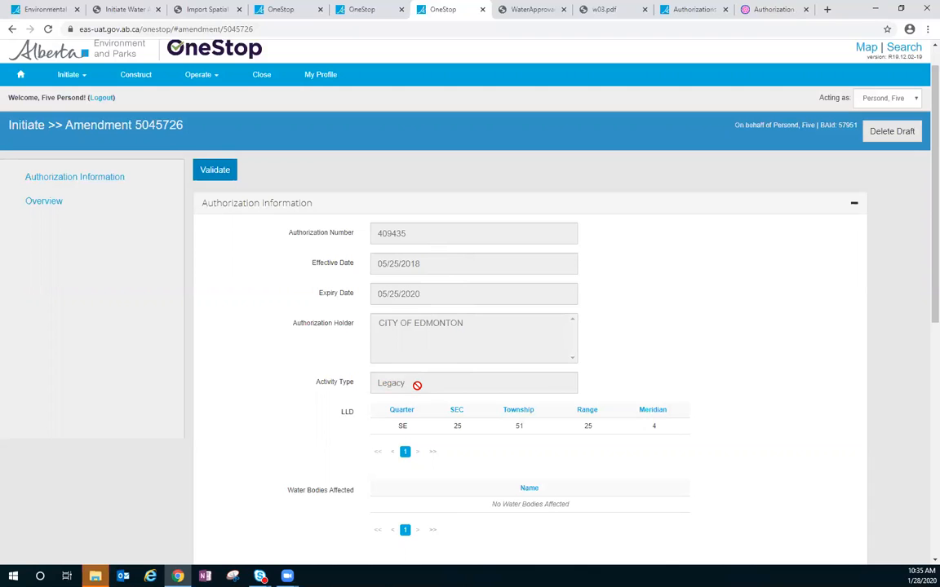
scroll(417, 385, "down", 3)
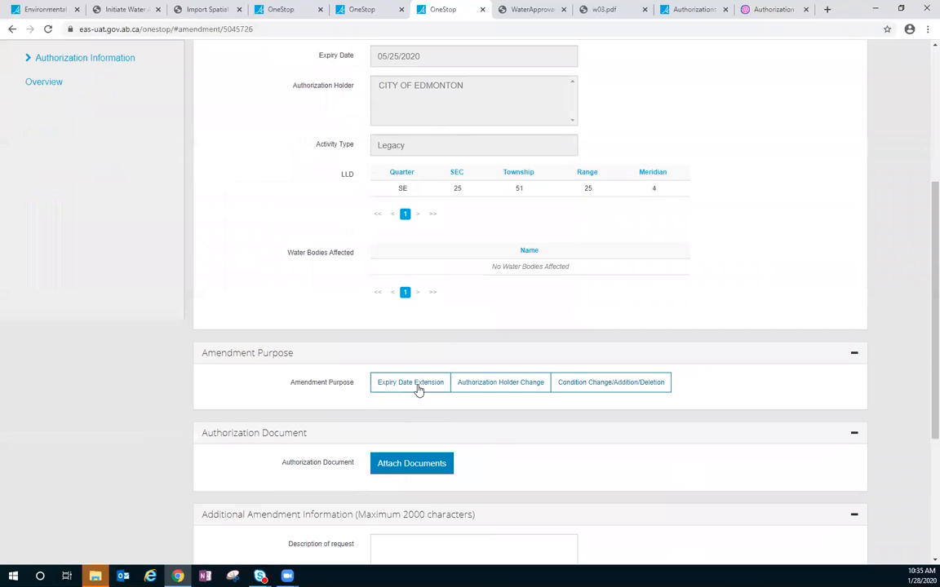
scroll(399, 363, "up", 5)
- Return to the original OneStop search, start an amendment of authorization 5045624 and review its authorization information
left_click(362, 9)
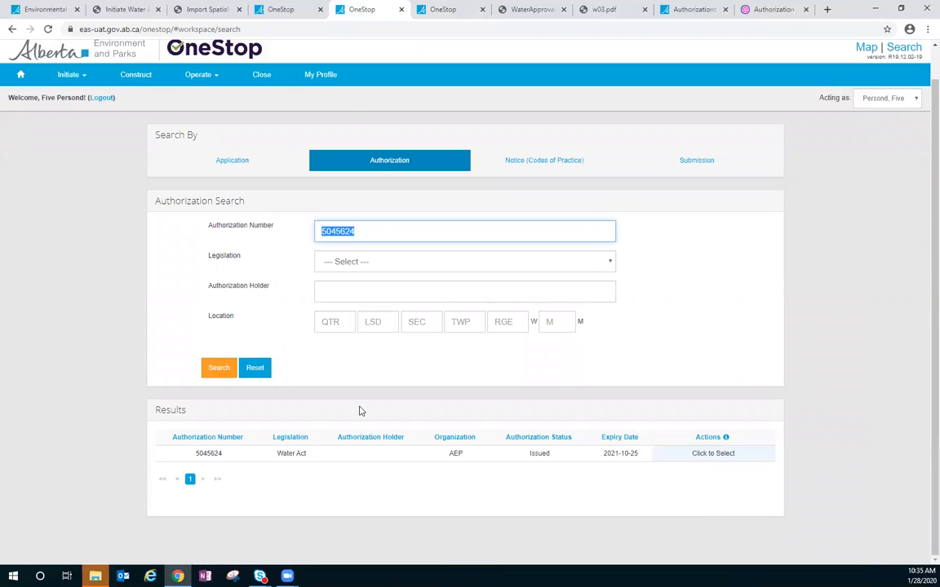
left_click(698, 451)
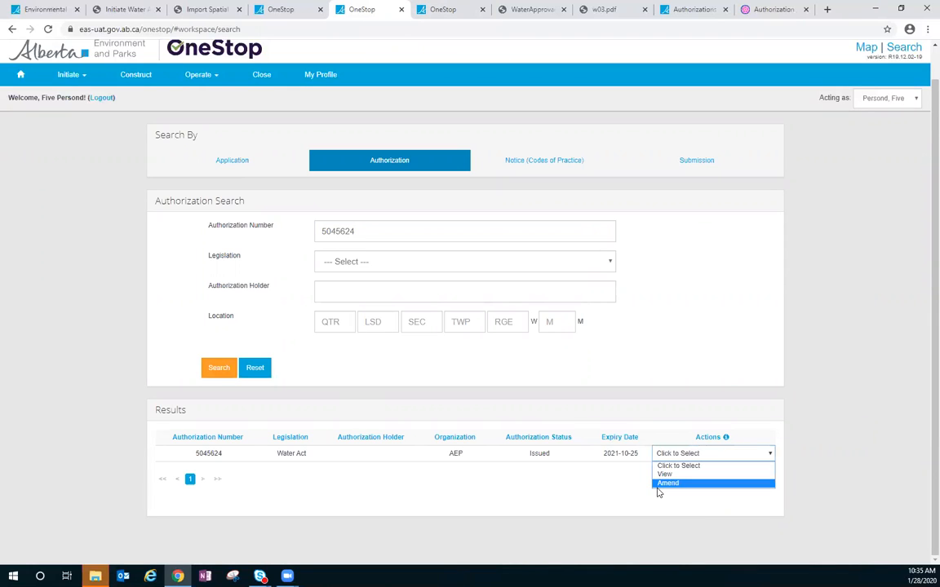
left_click(667, 485)
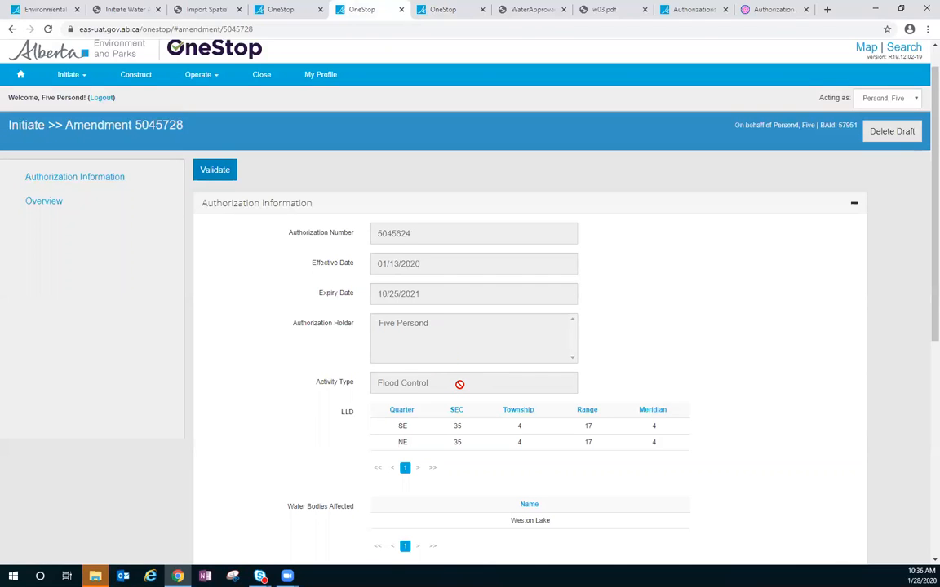
scroll(460, 384, "down", 2)
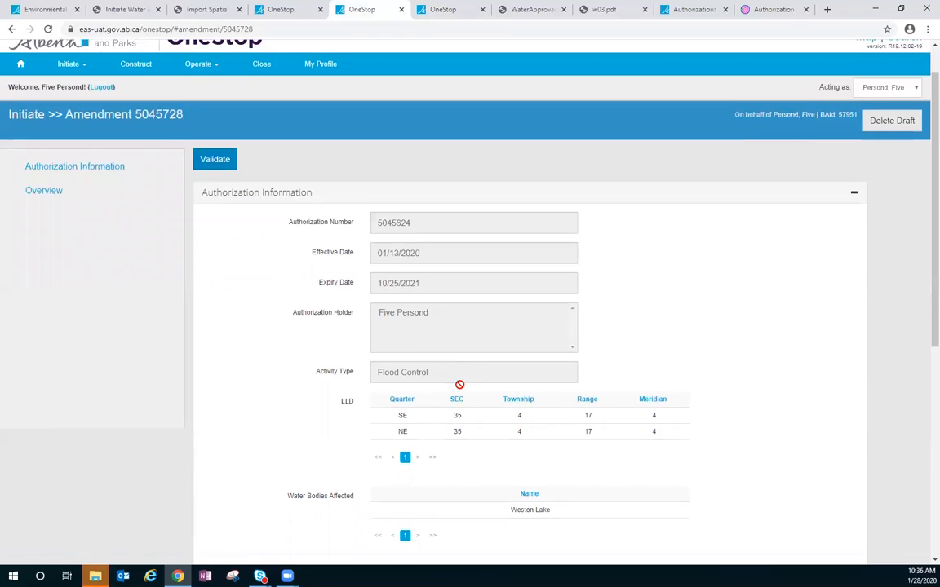
scroll(459, 385, "up", 3)
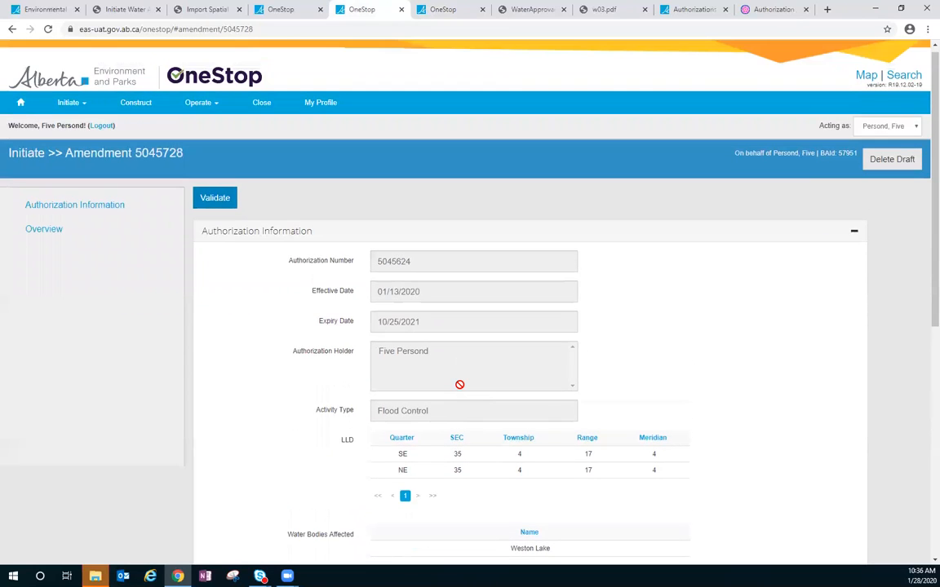
scroll(460, 384, "down", 5)
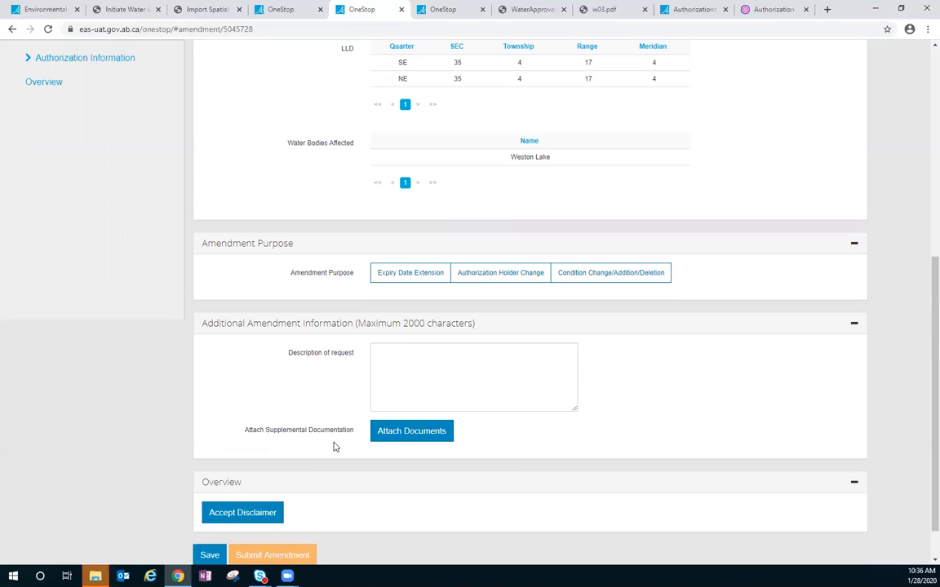
- Choose Expiry Date Extension as the amendment purpose and set the requested expiry date to 10/25/2022
left_click(414, 273)
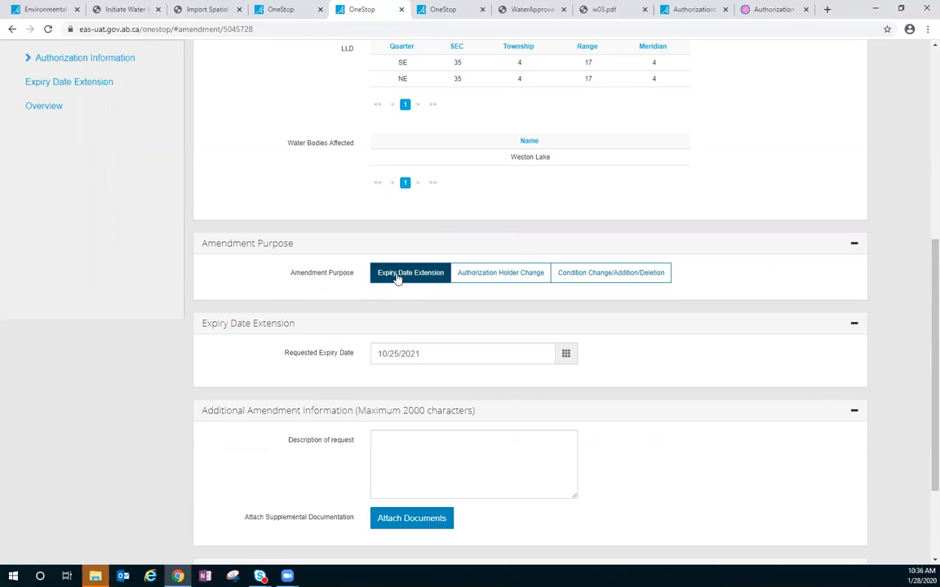
left_click(566, 354)
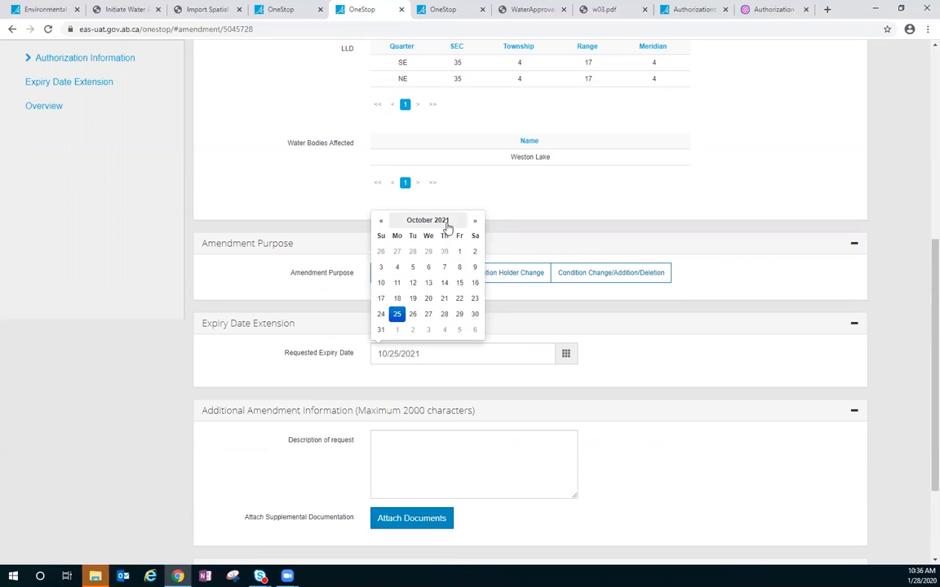
left_click(475, 220)
left_click(475, 220)
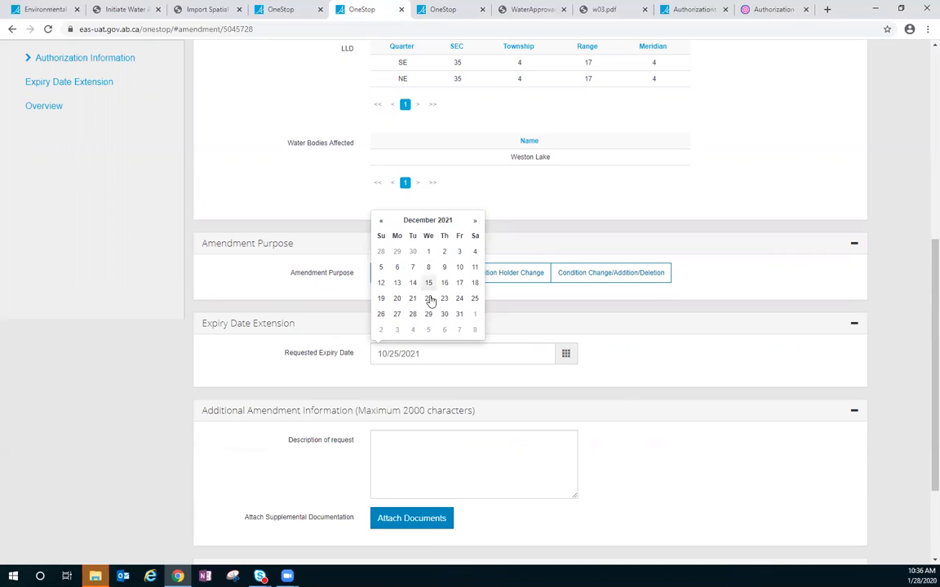
left_click(443, 220)
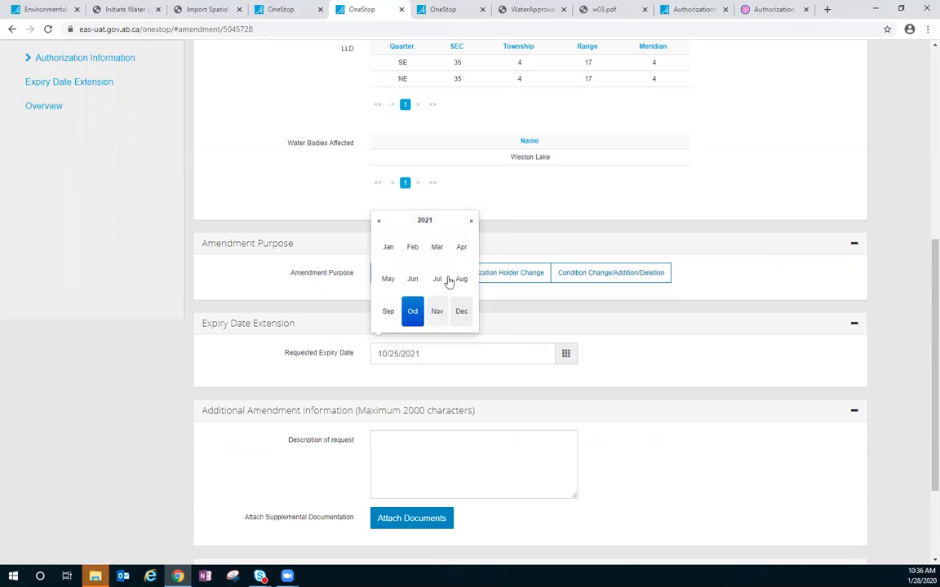
left_click(425, 221)
left_click(463, 252)
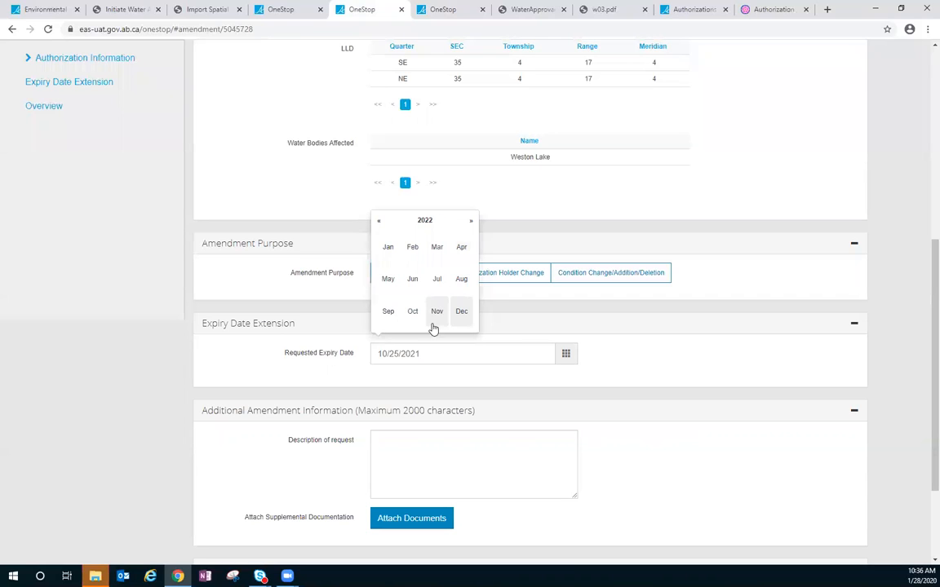
left_click(413, 312)
left_click(414, 317)
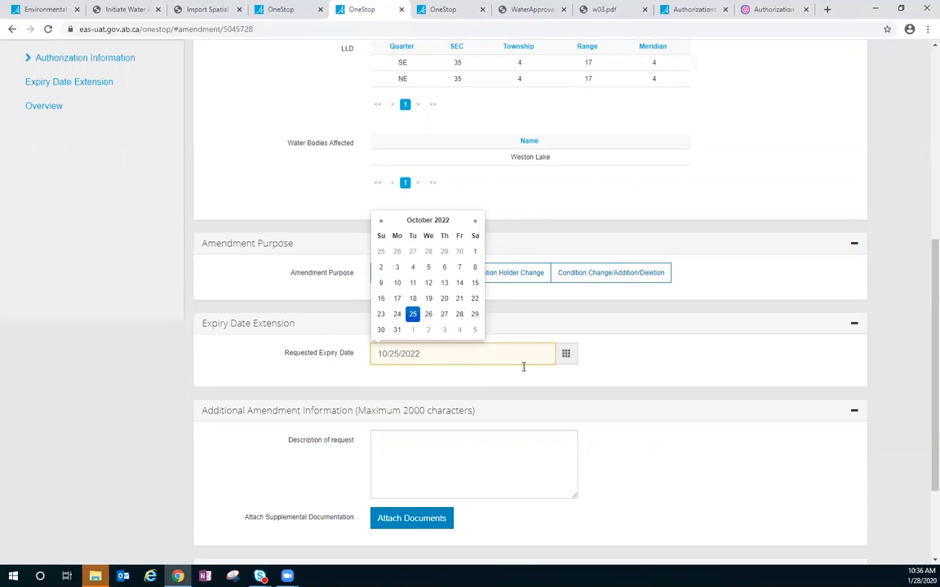
left_click(609, 362)
- Enter "See Attached" as the description of request in the additional amendment information
scroll(505, 411, "down", 1)
scroll(506, 412, "down", 2)
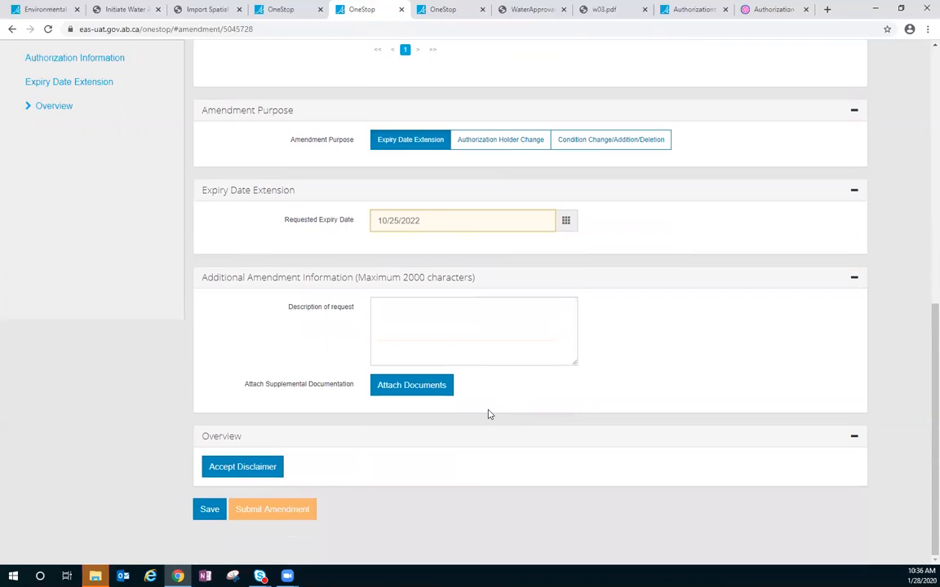
left_click(434, 327)
type("See Attached")
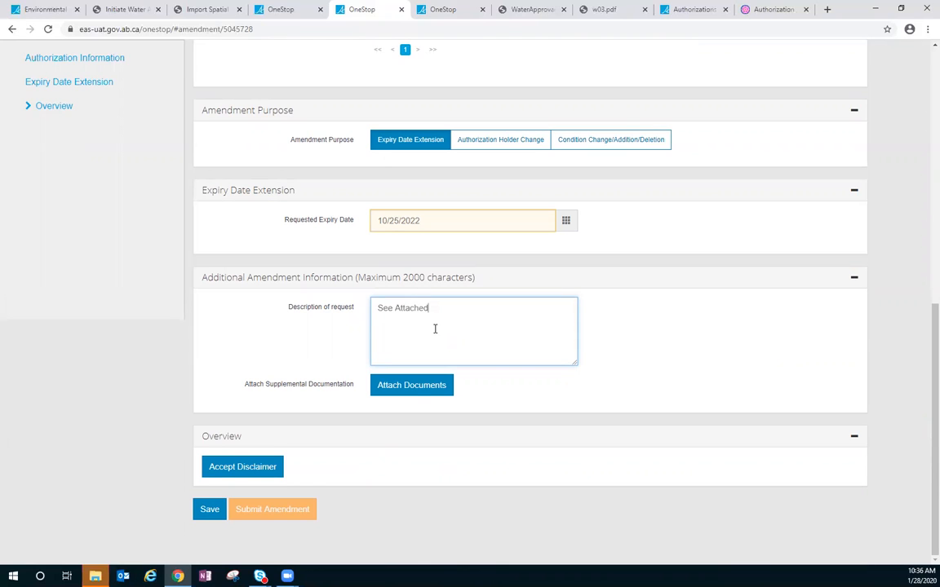
- Attach the file WaterApproval (2) from Downloads as supplemental documentation
left_click(412, 395)
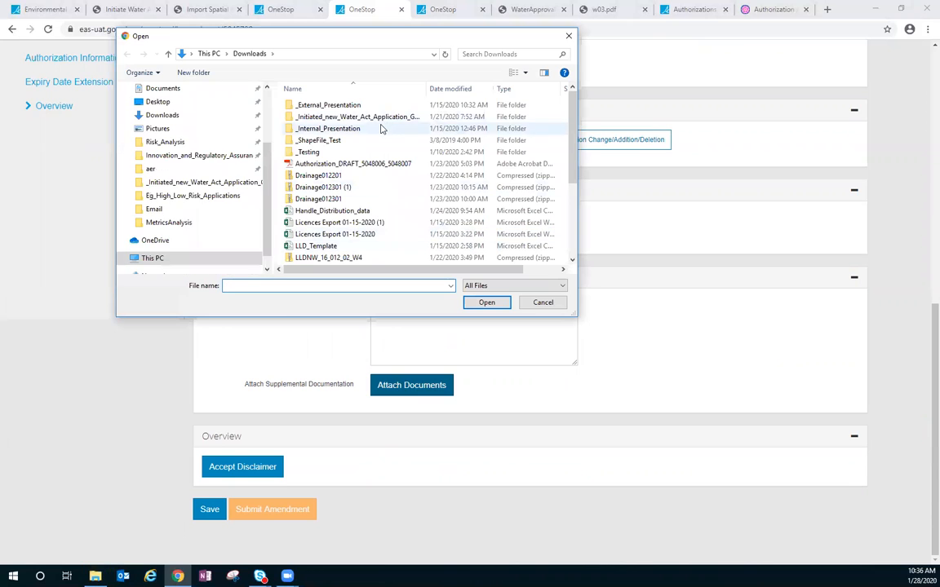
scroll(359, 164, "down", 4)
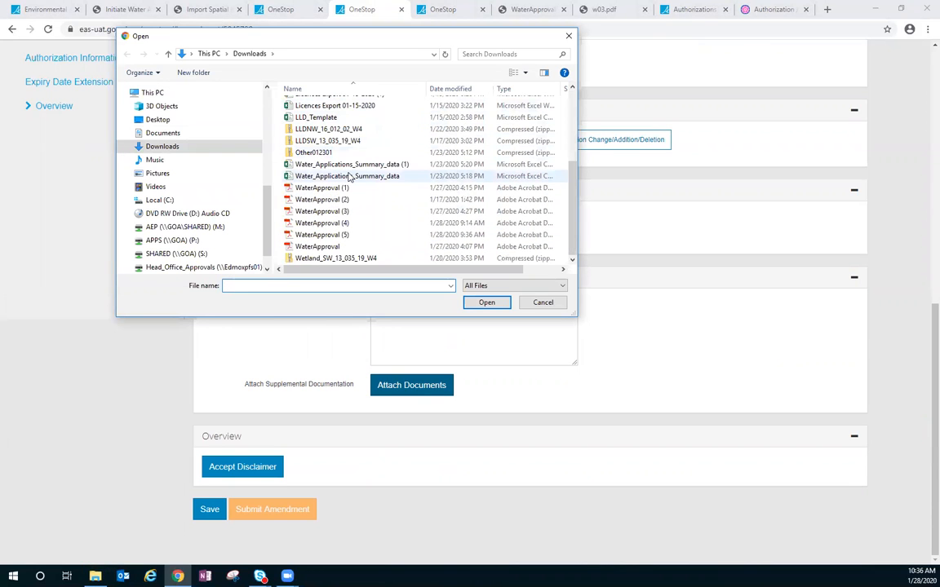
left_click(322, 199)
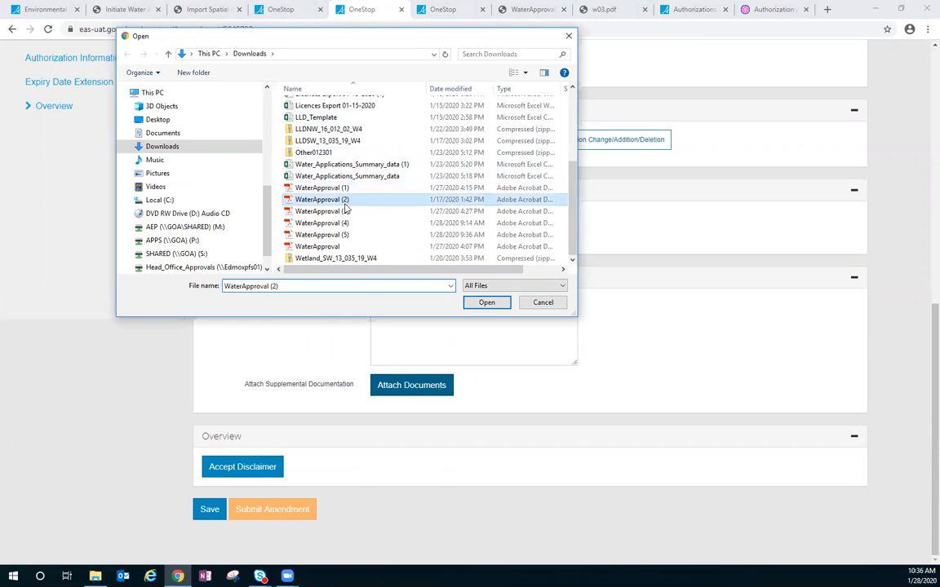
left_click(486, 302)
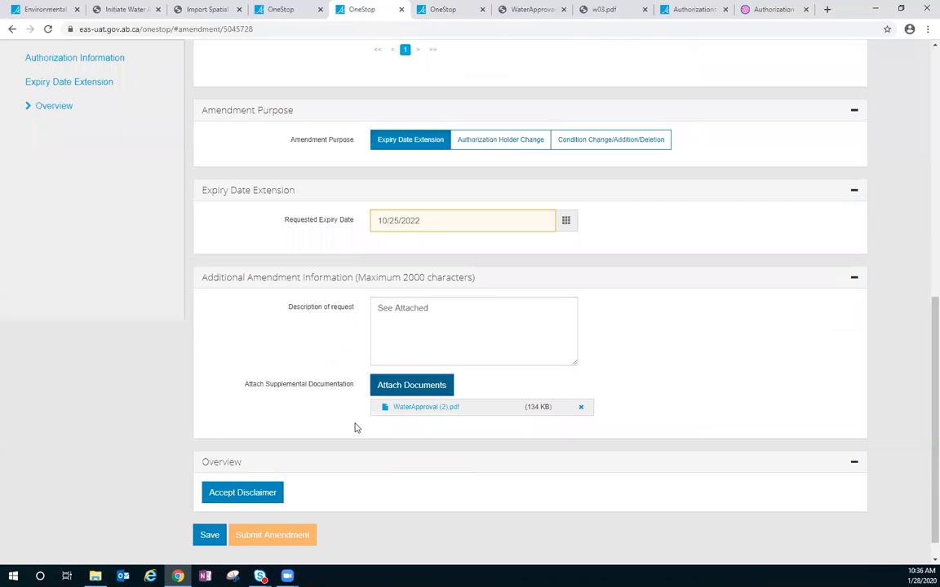
- Open the amendment's declaration and disclaimer and agree to its terms
left_click(244, 494)
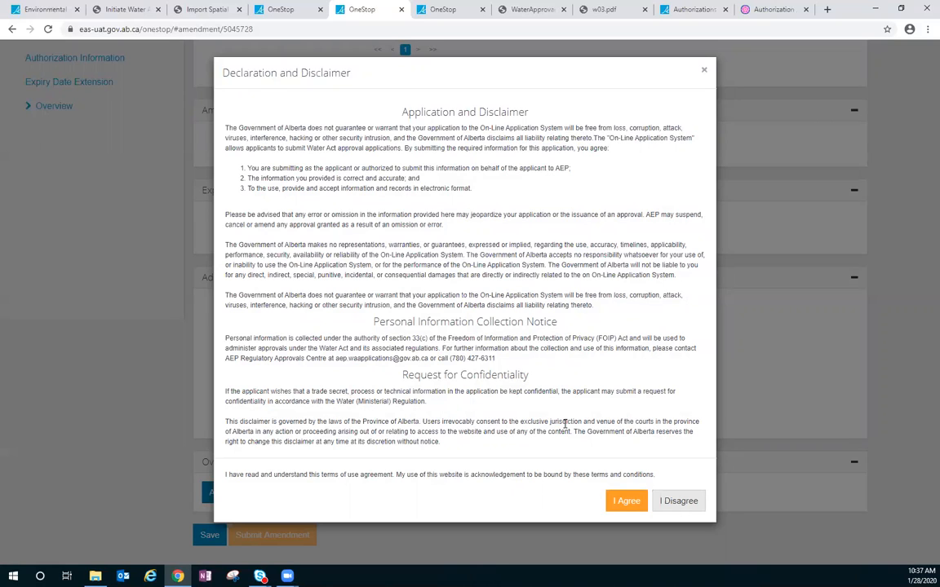
left_click(626, 500)
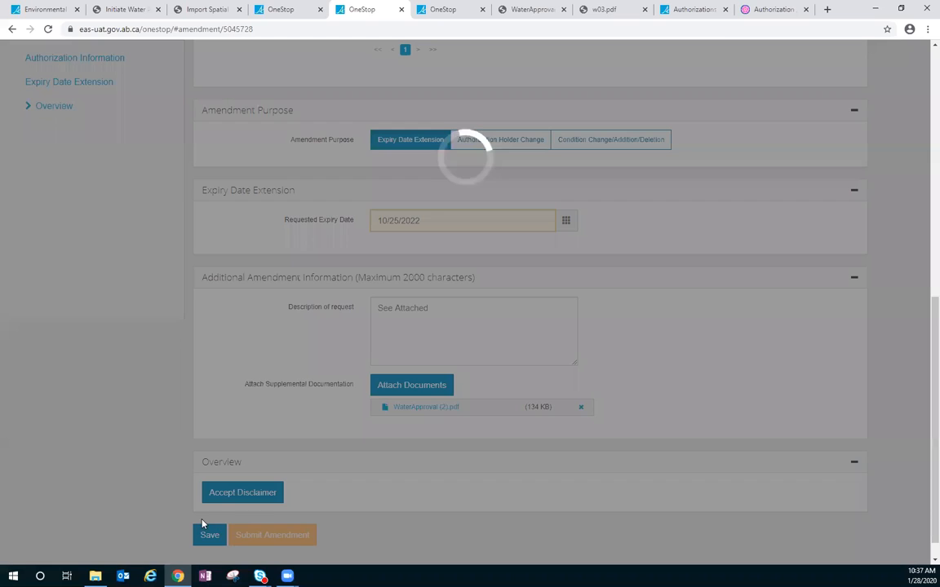
- Submit the Water Act approval amendment, confirm the submission, and locate it in the recent applications list
scroll(343, 466, "down", 2)
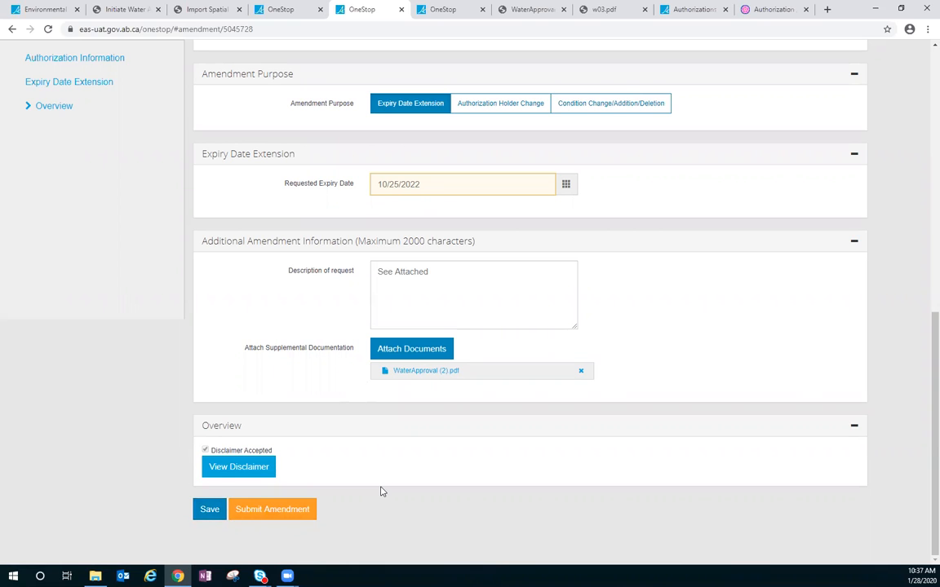
left_click(271, 512)
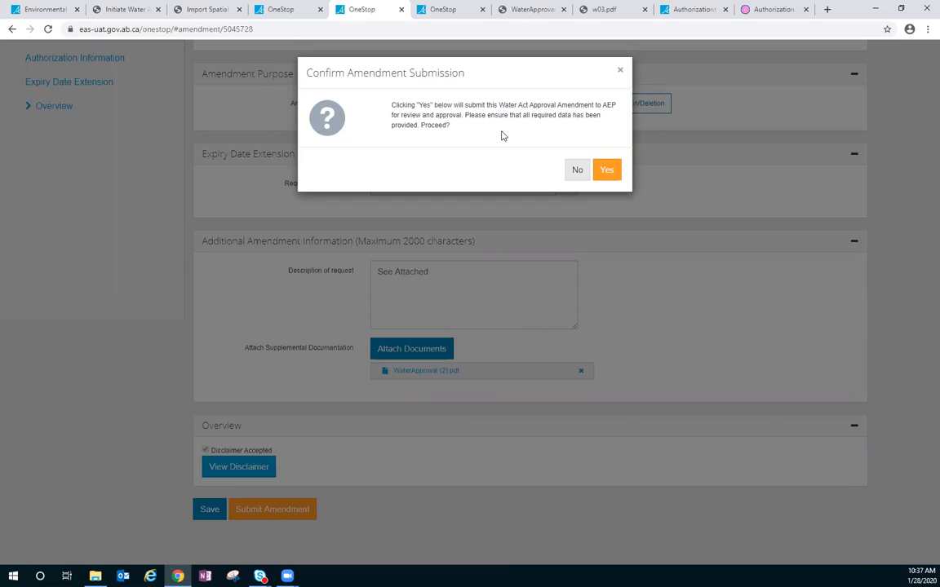
left_click(607, 171)
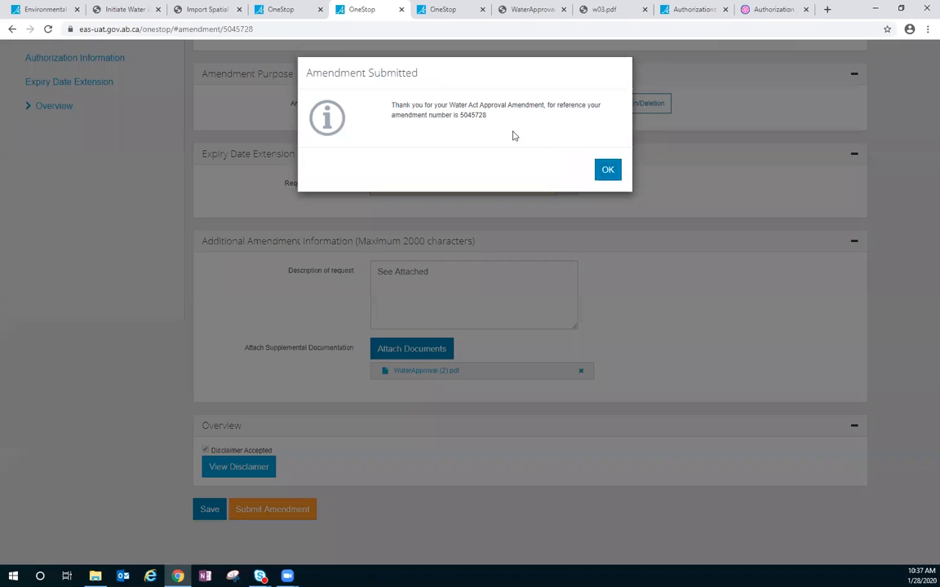
left_click_drag(488, 116, 459, 116)
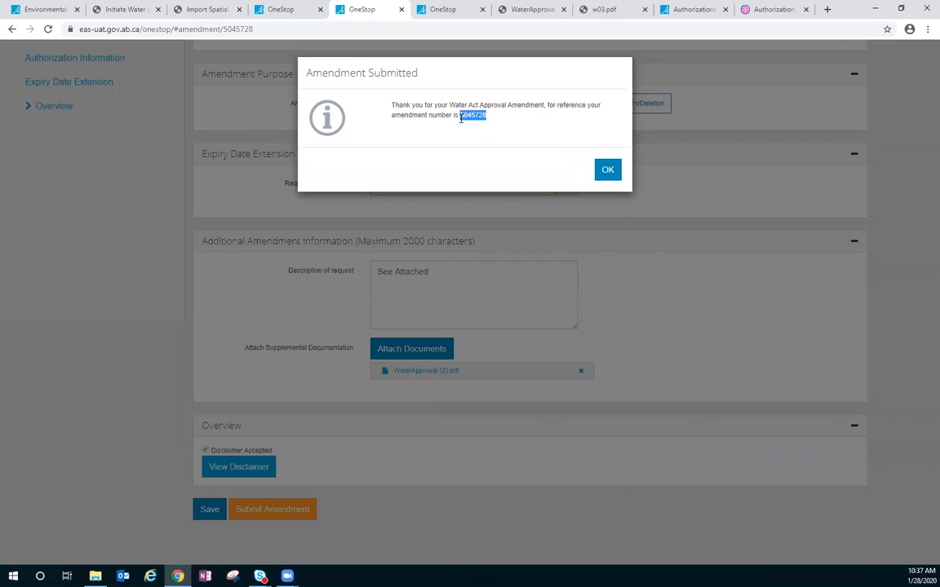
left_click(608, 172)
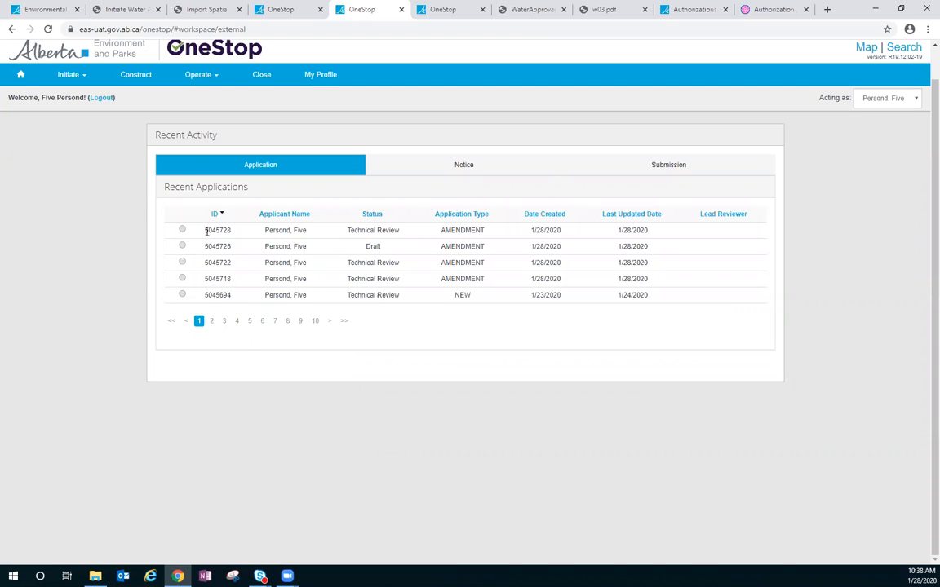
left_click_drag(204, 231, 239, 231)
left_click(247, 235)
- Switch to the City of Edmonton draft amendment and choose Authorization Holder Change as the amendment purpose
left_click(437, 11)
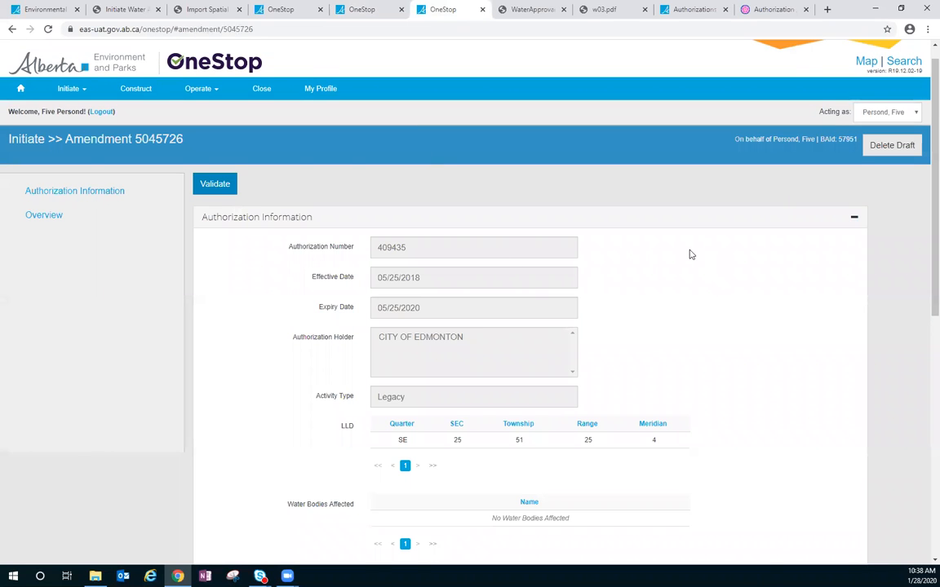
scroll(689, 254, "down", 1)
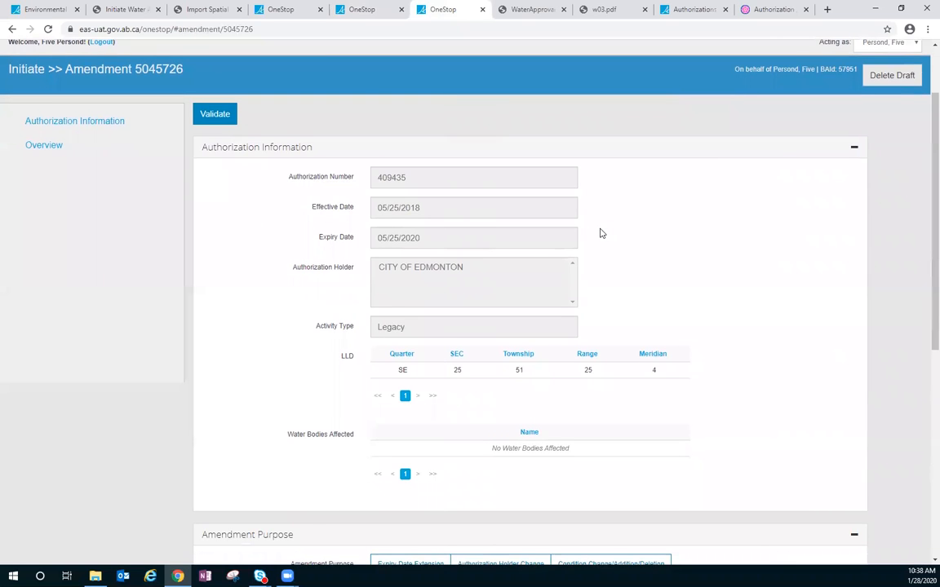
scroll(600, 233, "down", 1)
scroll(600, 234, "down", 3)
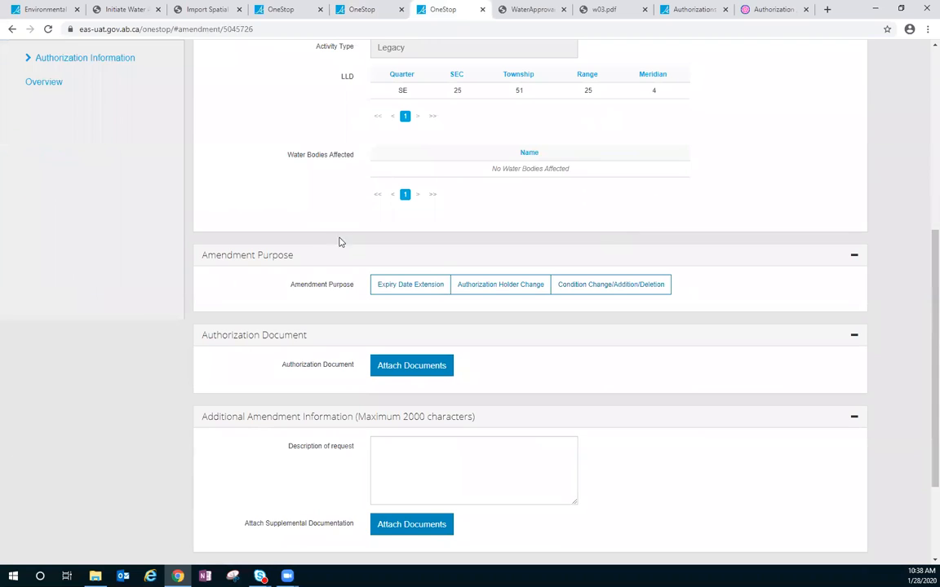
scroll(594, 178, "up", 3)
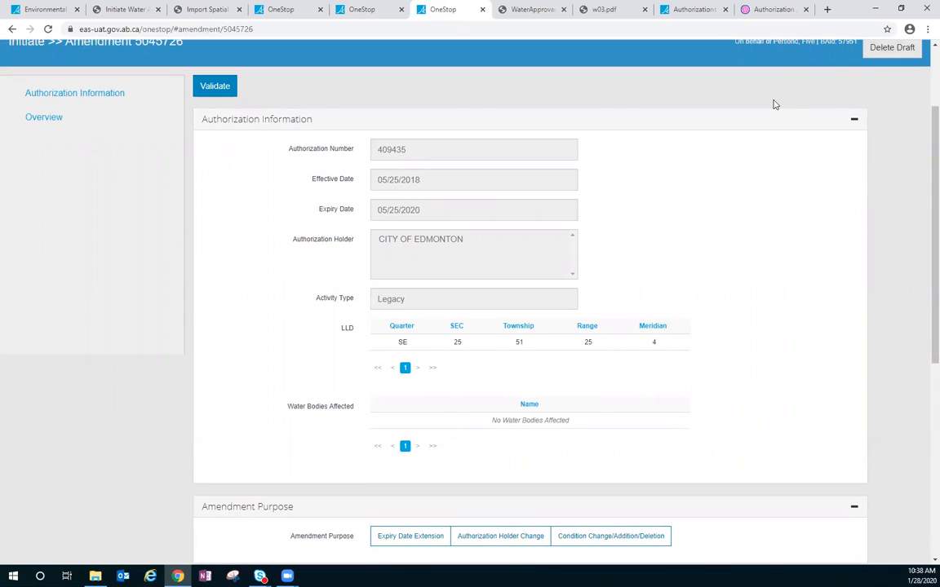
scroll(772, 103, "down", 5)
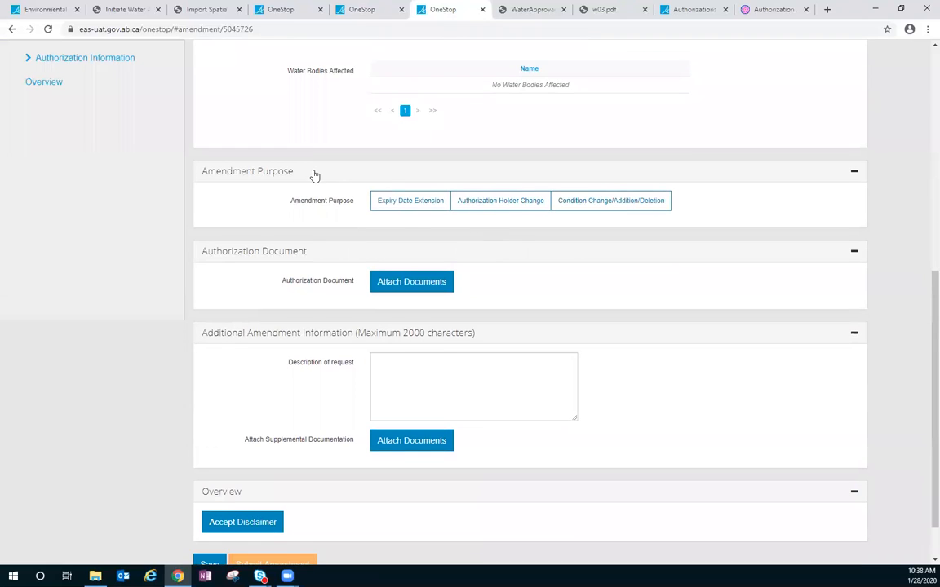
left_click(523, 203)
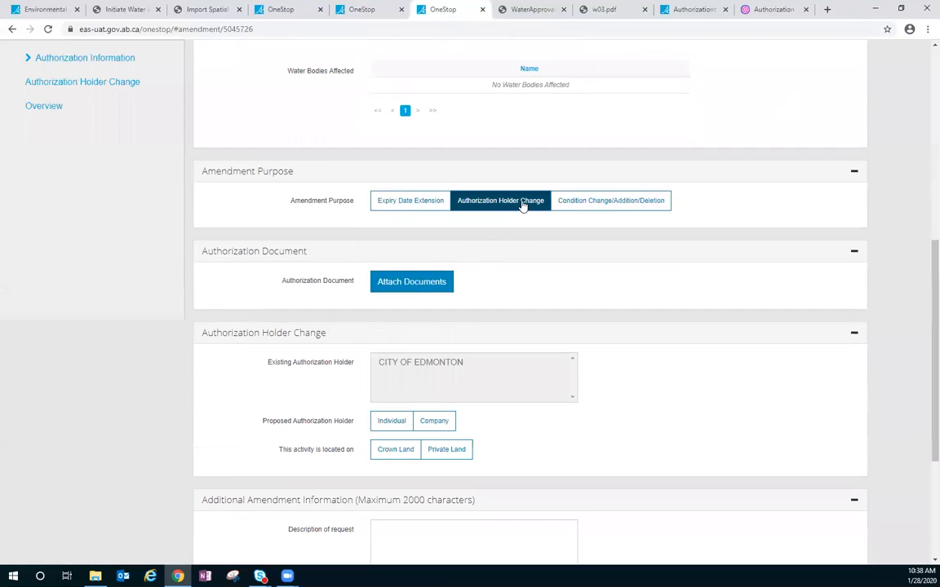
- View the individual holder fields, set the proposed authorization holder to Company, and view the business associate search without selecting one
scroll(489, 261, "down", 2)
scroll(440, 208, "down", 1)
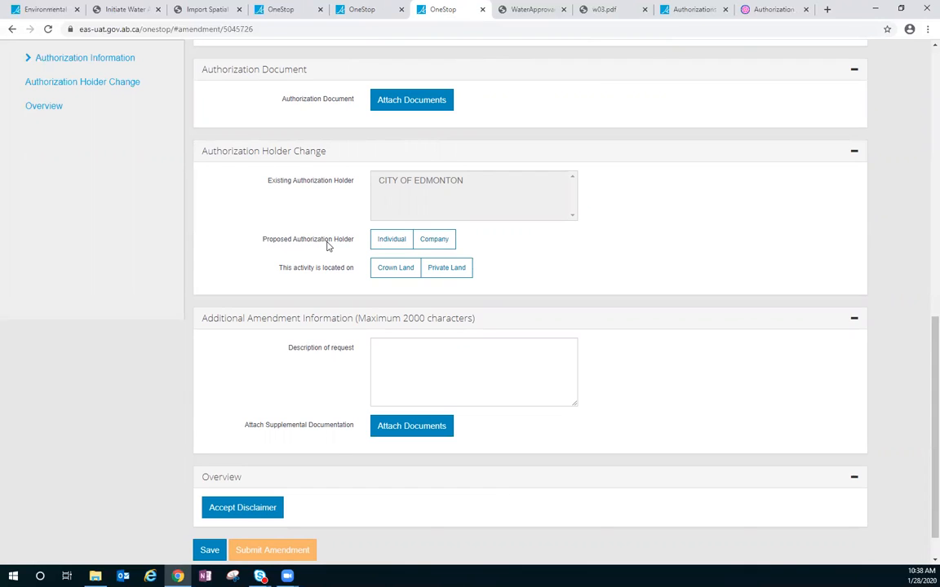
left_click(390, 245)
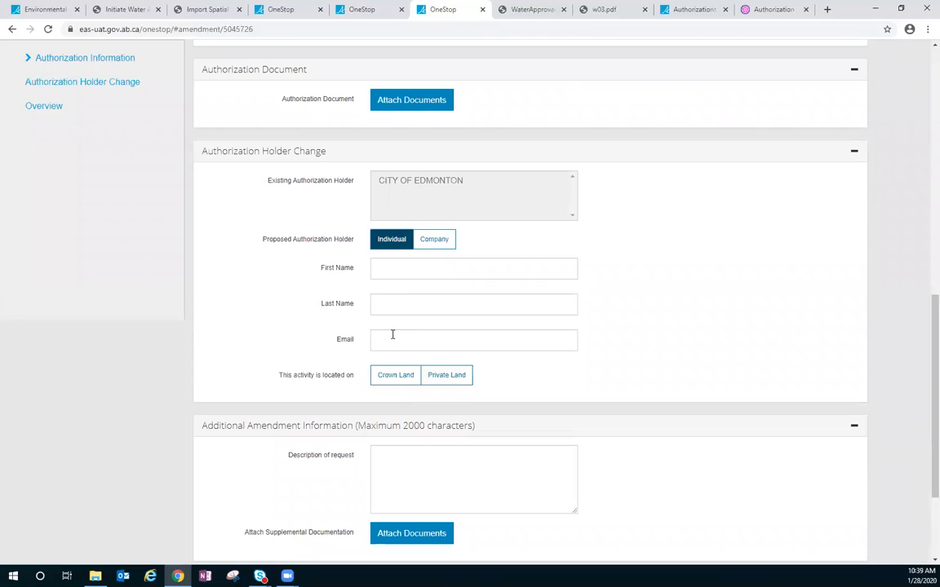
left_click(437, 242)
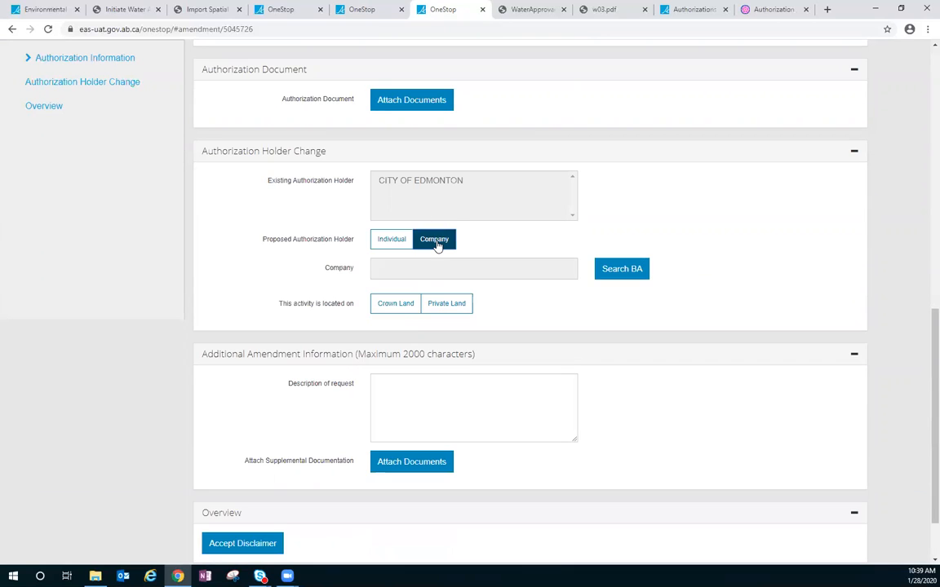
left_click(606, 278)
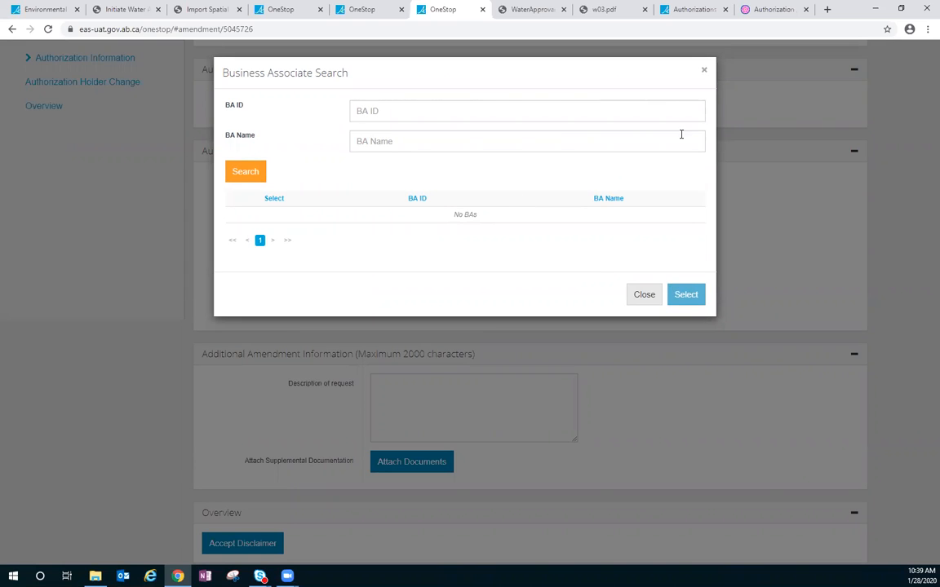
left_click(703, 72)
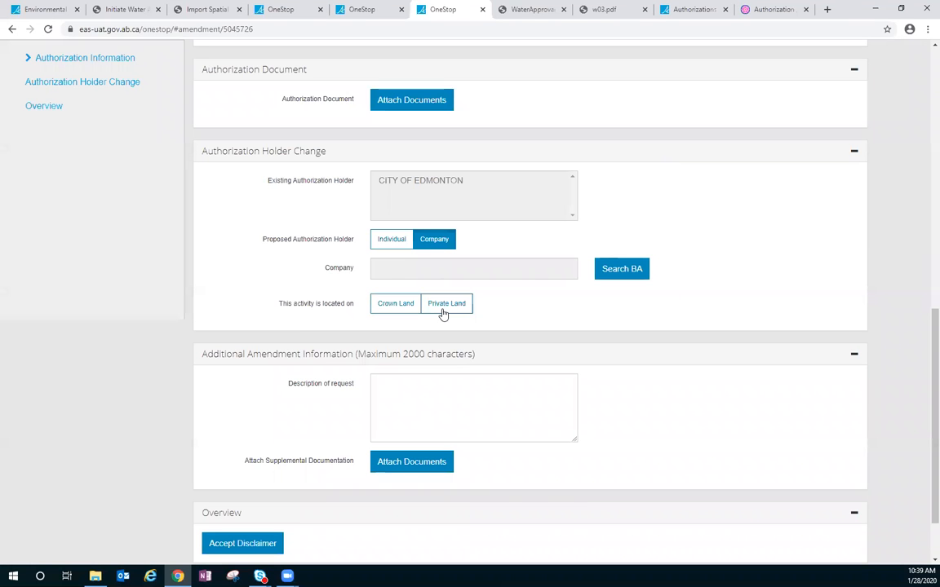
- Add Condition Change/Addition/Deletion as an amendment purpose and go to its condition number and rationale field
left_click(546, 431)
scroll(546, 430, "down", 1)
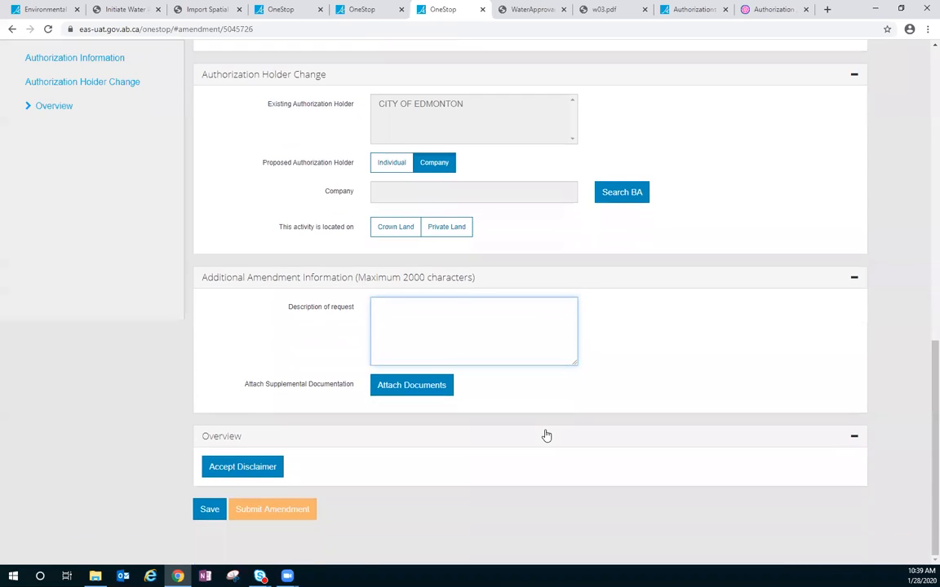
scroll(546, 434, "up", 3)
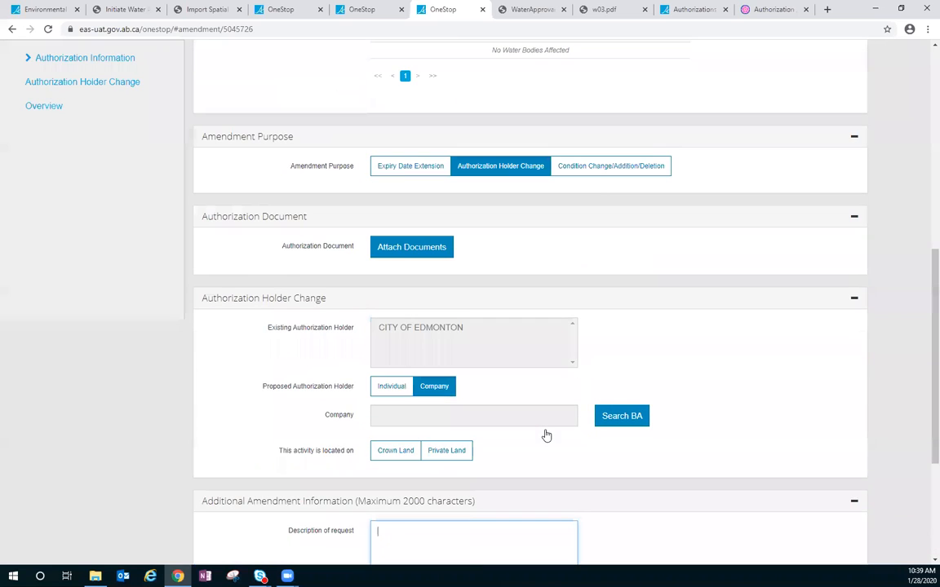
left_click(596, 177)
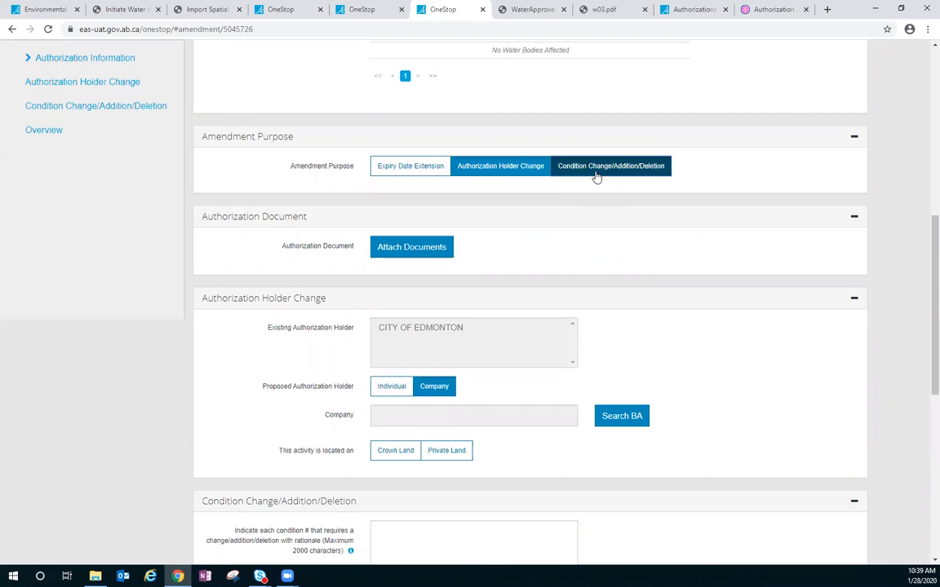
scroll(587, 206, "down", 1)
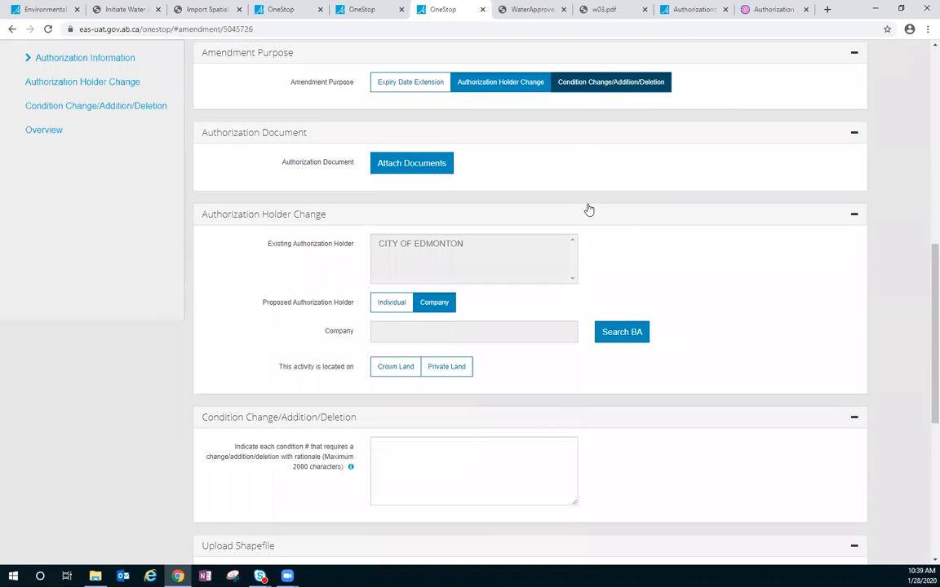
scroll(589, 210, "down", 1)
left_click(416, 378)
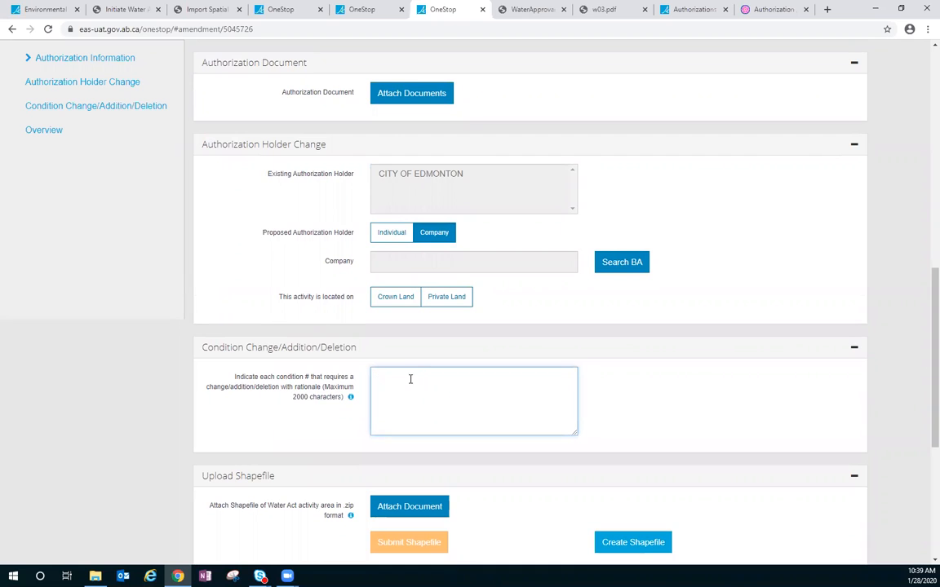
- Review the amendment's shapefile upload options and the Import Spatial Data into OneStop quick reference guide
scroll(419, 394, "down", 1)
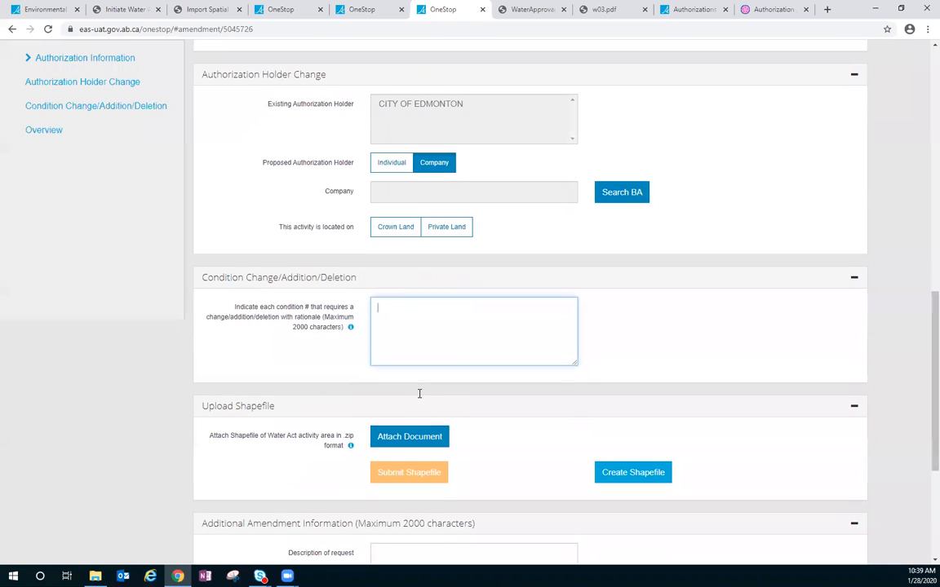
scroll(383, 383, "down", 2)
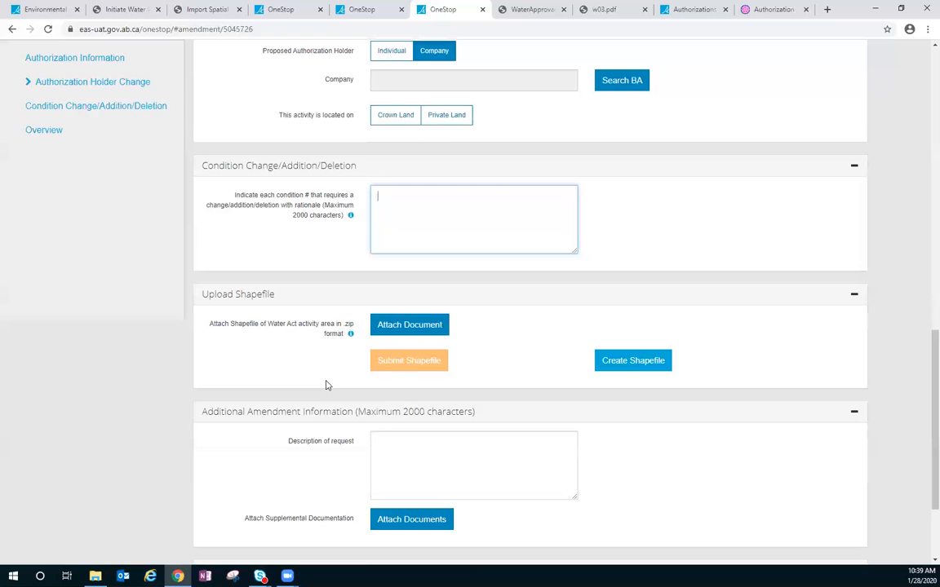
left_click(503, 353)
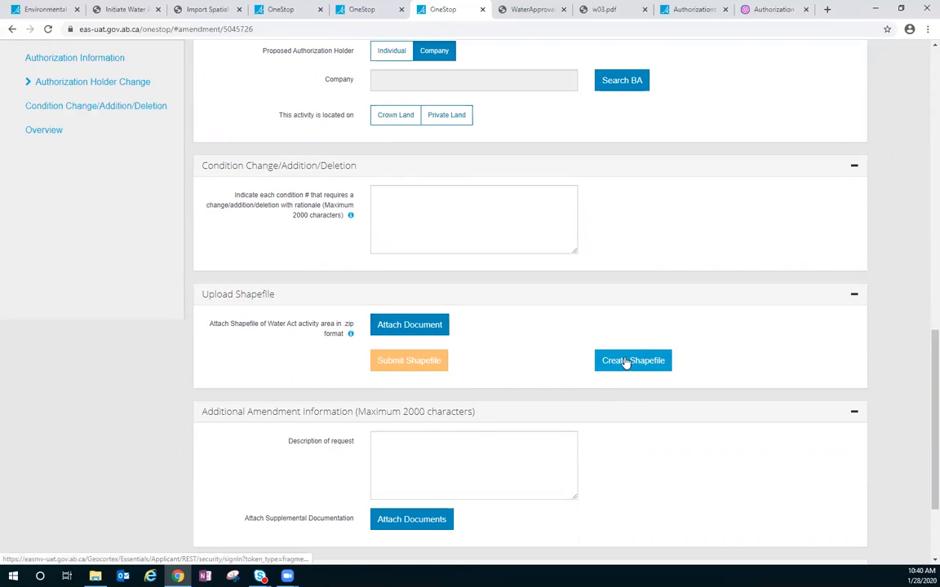
left_click(190, 12)
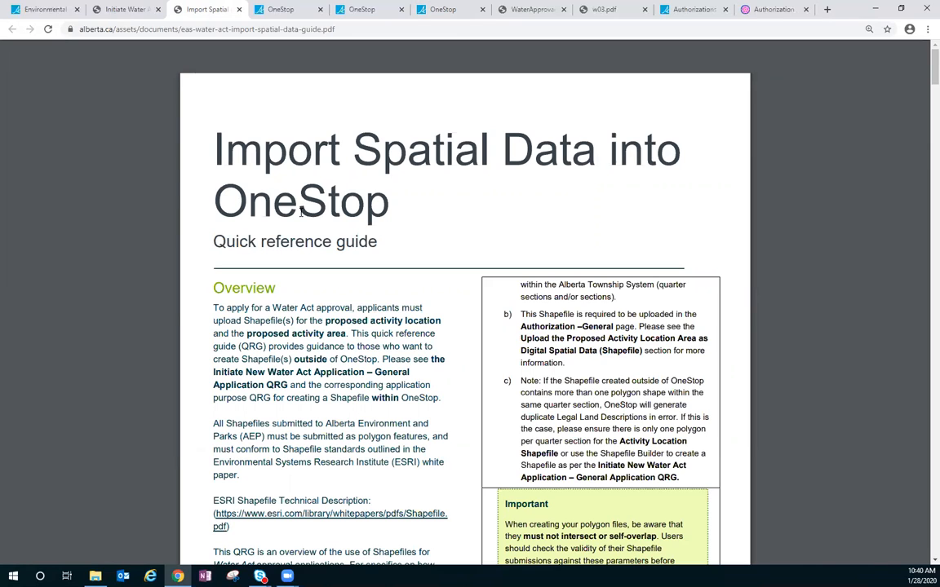
left_click(442, 9)
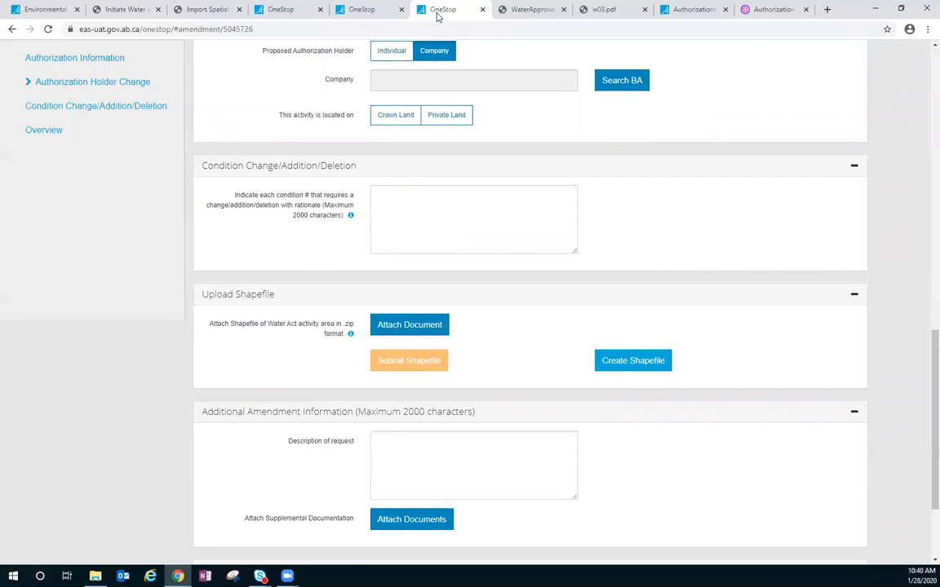
- Start a new shapefile in the OneStop Shapefile Builder with the export name JLD012801
left_click(628, 361)
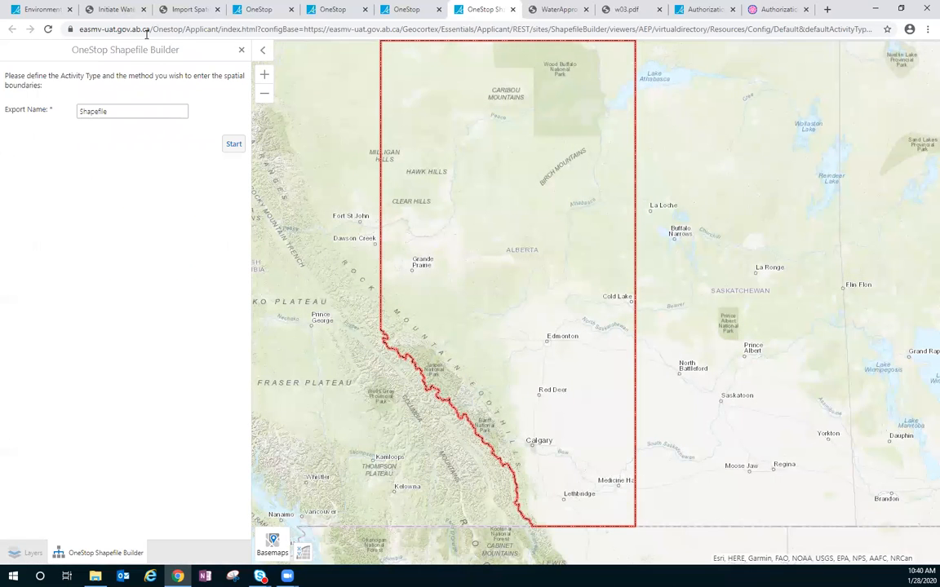
left_click_drag(114, 112, 71, 120)
type("JLD012801")
left_click(233, 146)
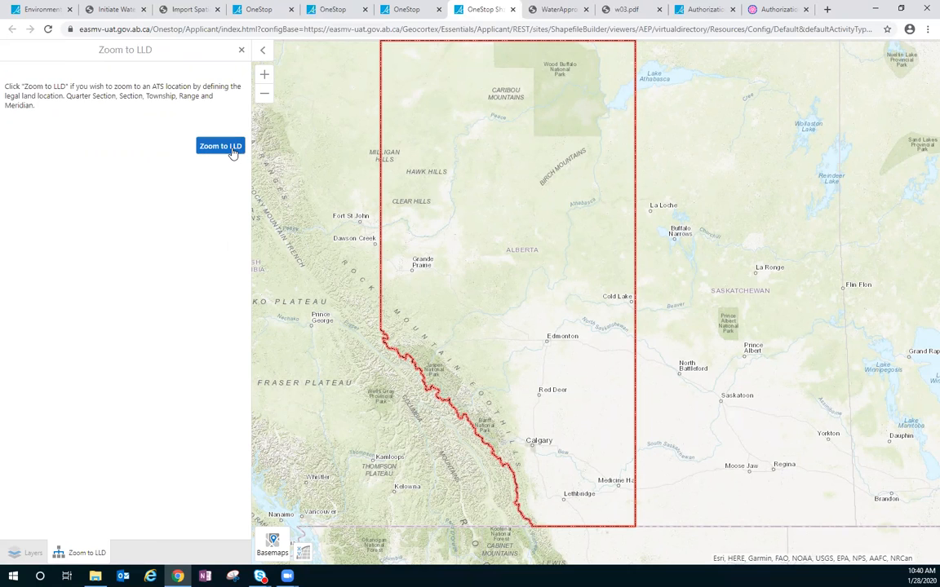
- Start defining an ATS location to zoom to, check the amendment's legal land description, and set the quarter section to SW
left_click(233, 153)
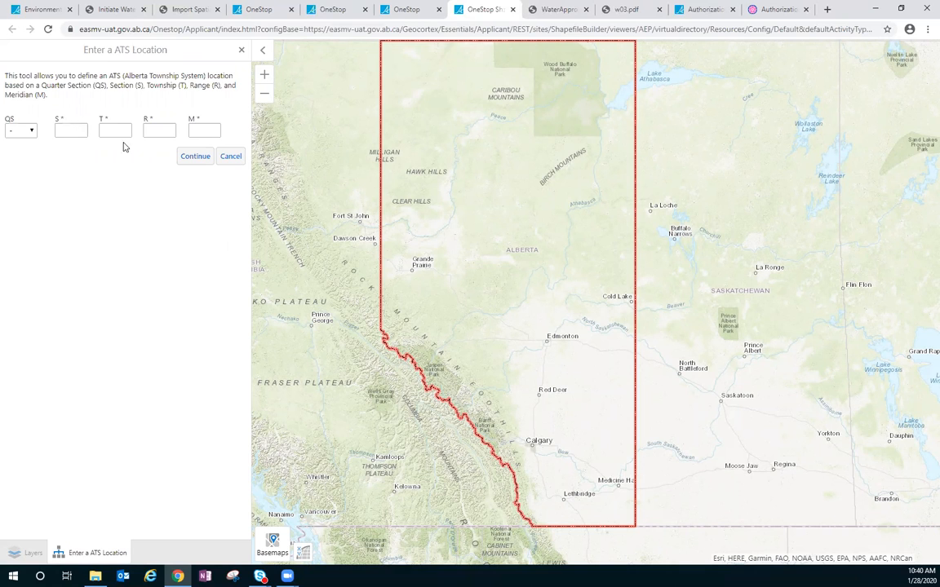
left_click(377, 12)
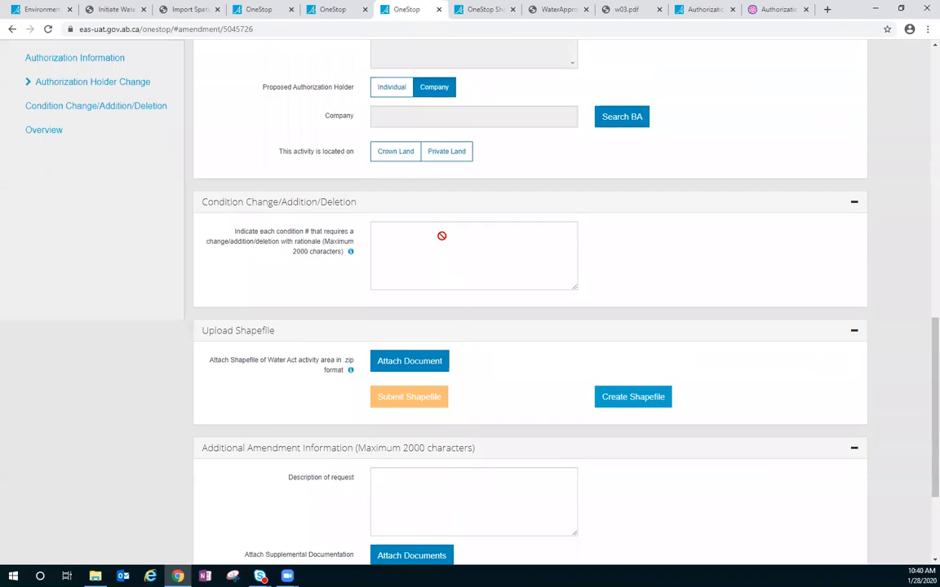
scroll(441, 235, "up", 7)
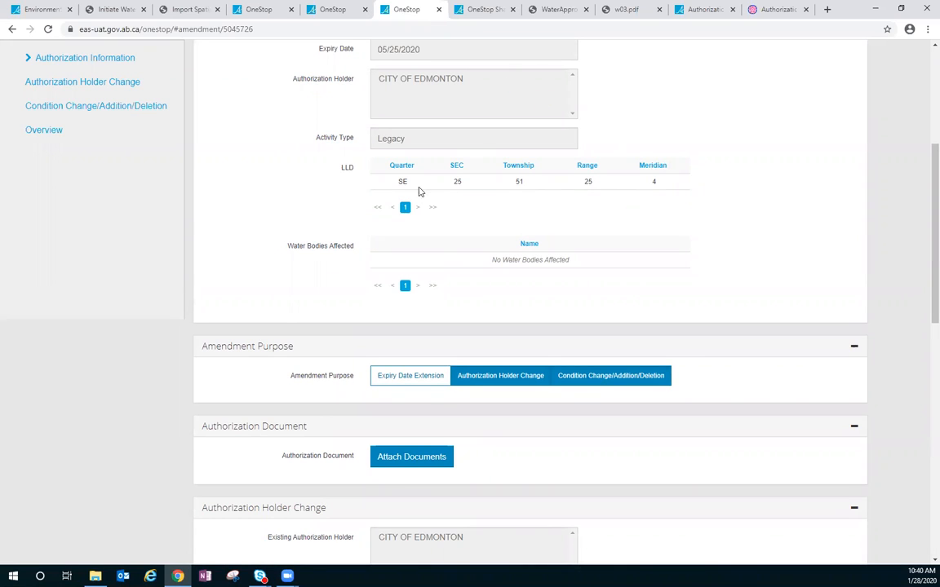
left_click(485, 12)
left_click(31, 131)
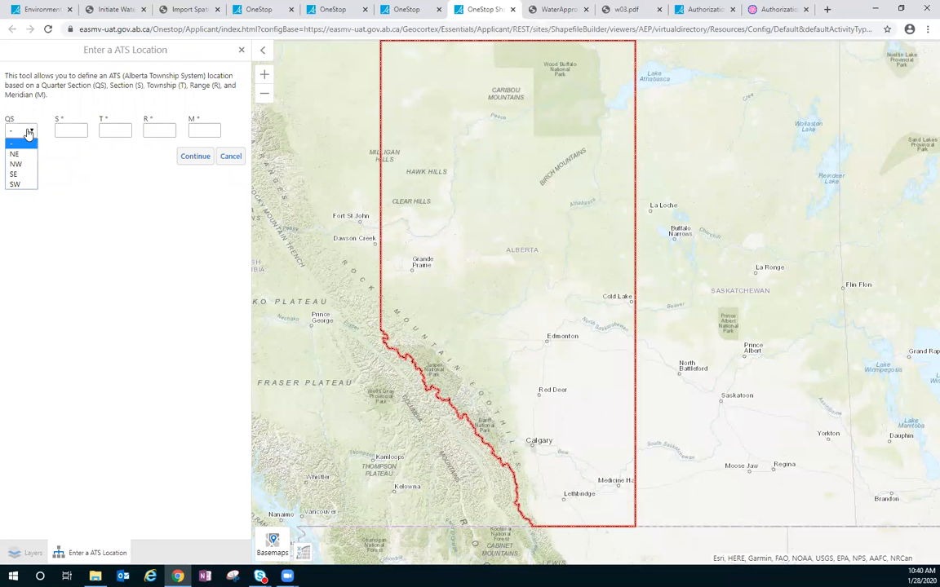
left_click(16, 183)
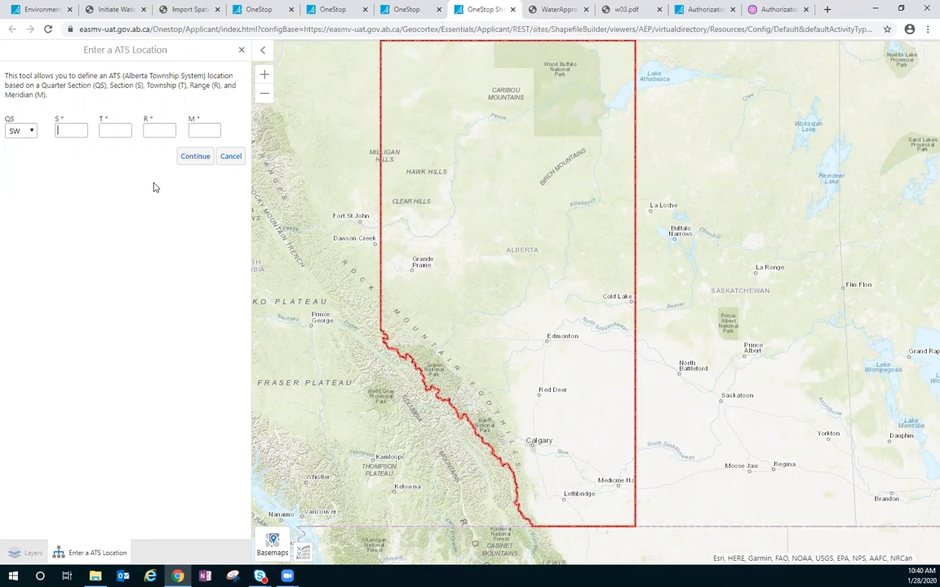
- Enter section 25, township 51, range 25 and meridian 4, checking them against the amendment, and zoom the map to that location
type("25")
key("Tab")
type("51")
key("Tab")
left_click(407, 9)
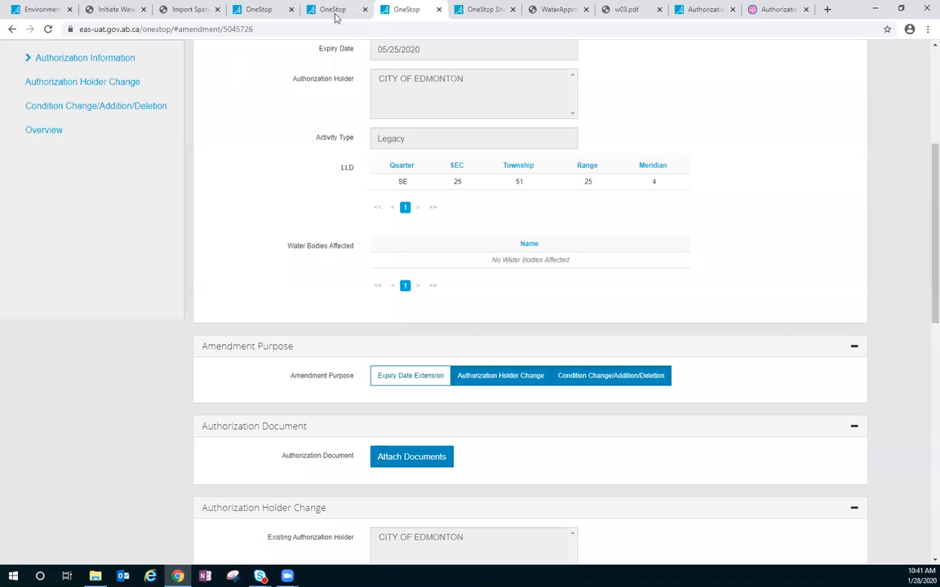
left_click(486, 9)
type("25")
key("Tab")
type("4")
left_click(184, 162)
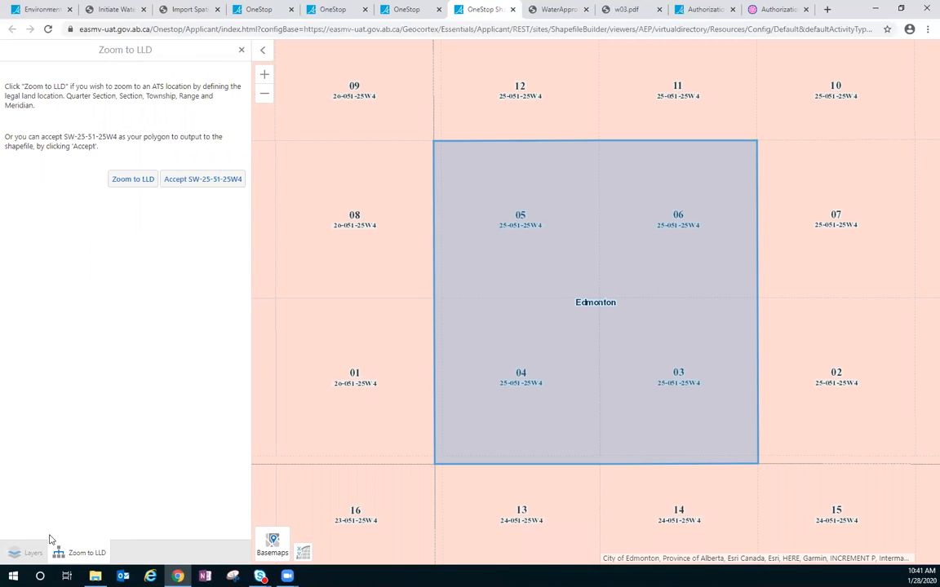
- Hide the Municipality layer on the map and return to the Zoom to LLD options
left_click(24, 556)
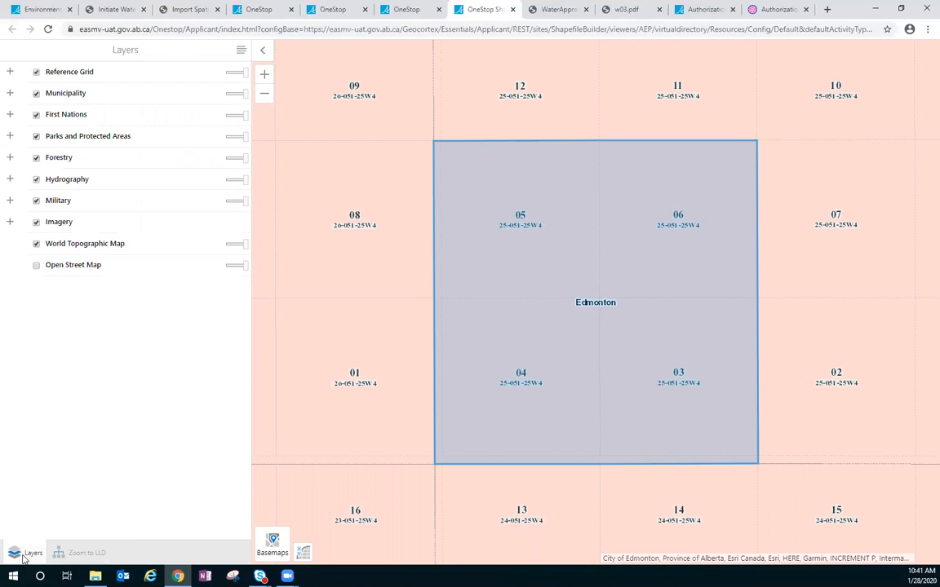
left_click(36, 95)
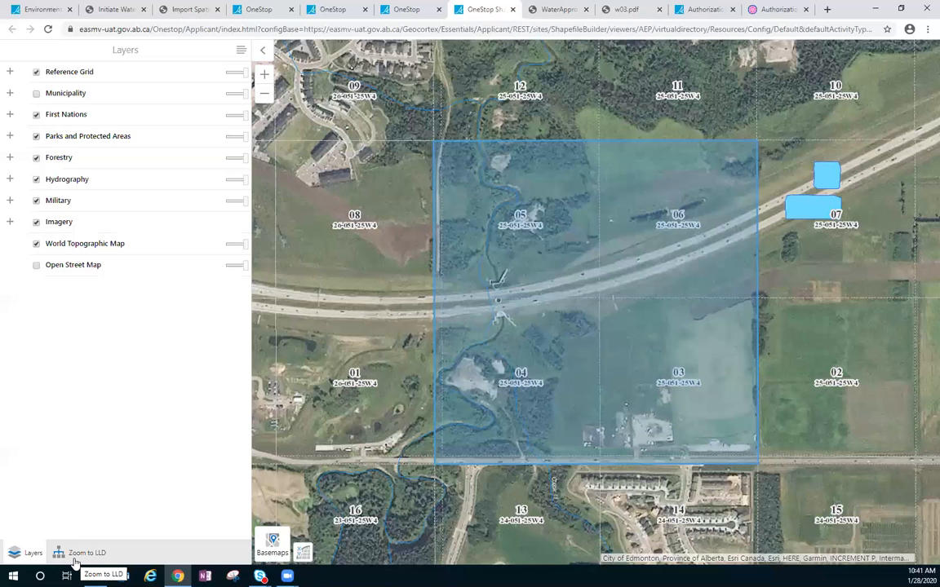
left_click(74, 560)
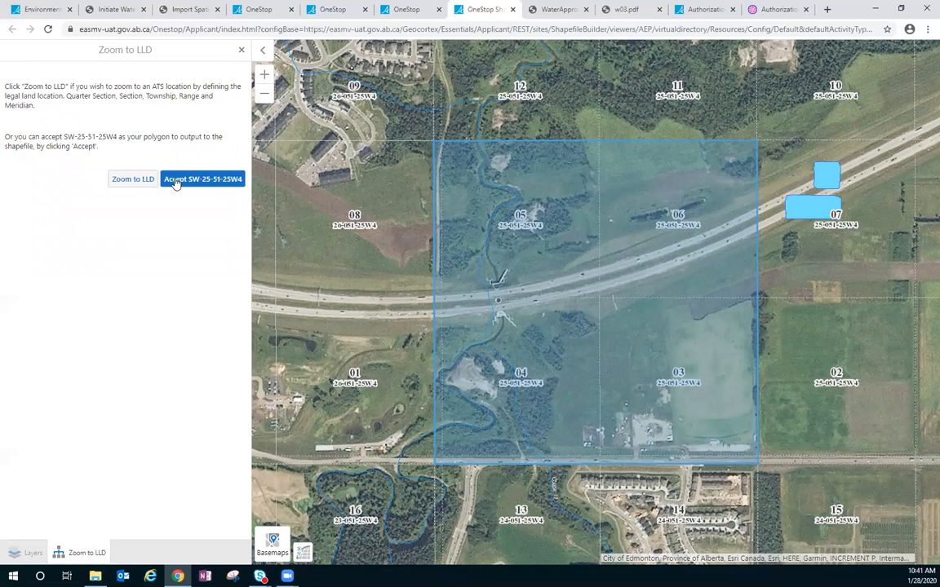
- Accept SW-25-51-25W4 as the shapefile polygon without adding another LLD, and generate the shapefile
left_click(175, 181)
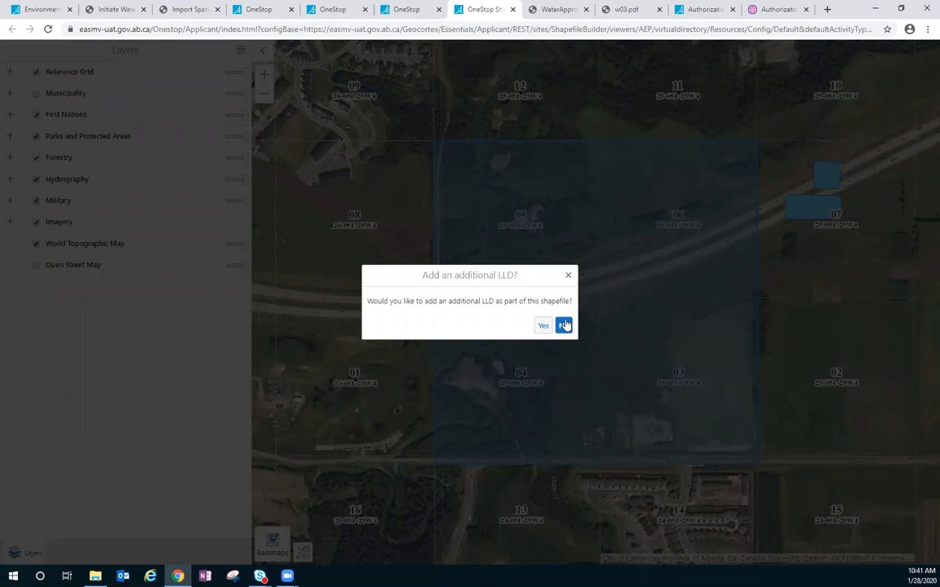
left_click(564, 325)
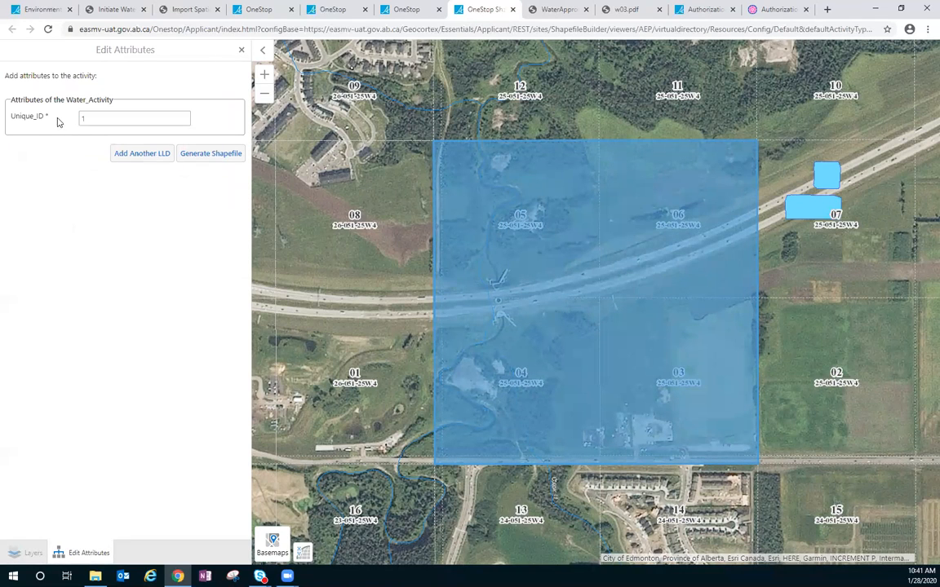
left_click(206, 155)
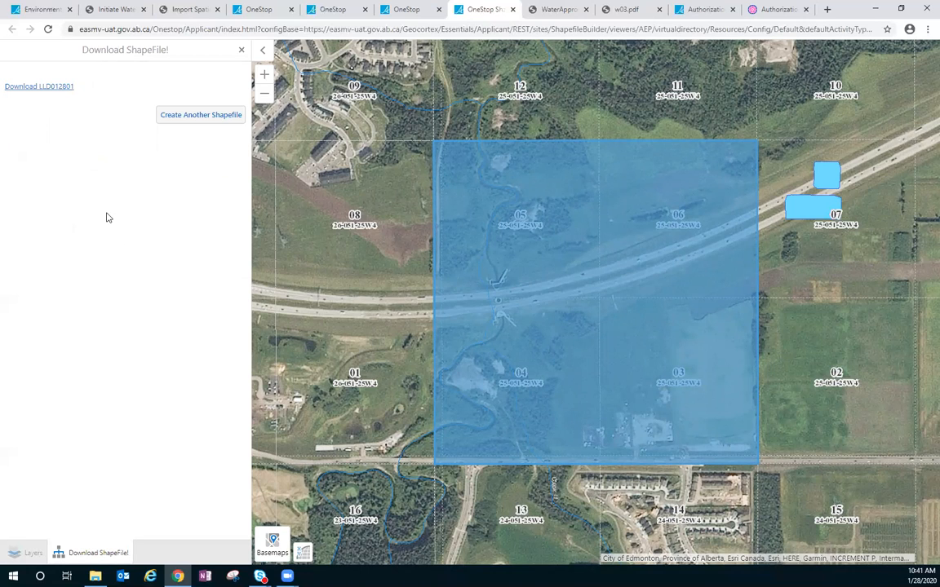
- Download the generated LLD012801 shapefile and inspect the files inside the zip
left_click(58, 87)
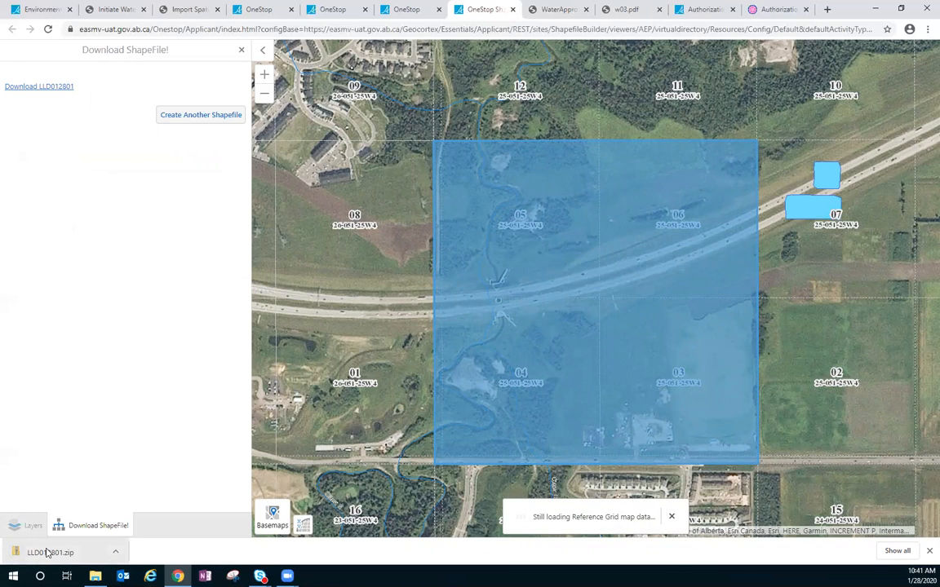
left_click(47, 553)
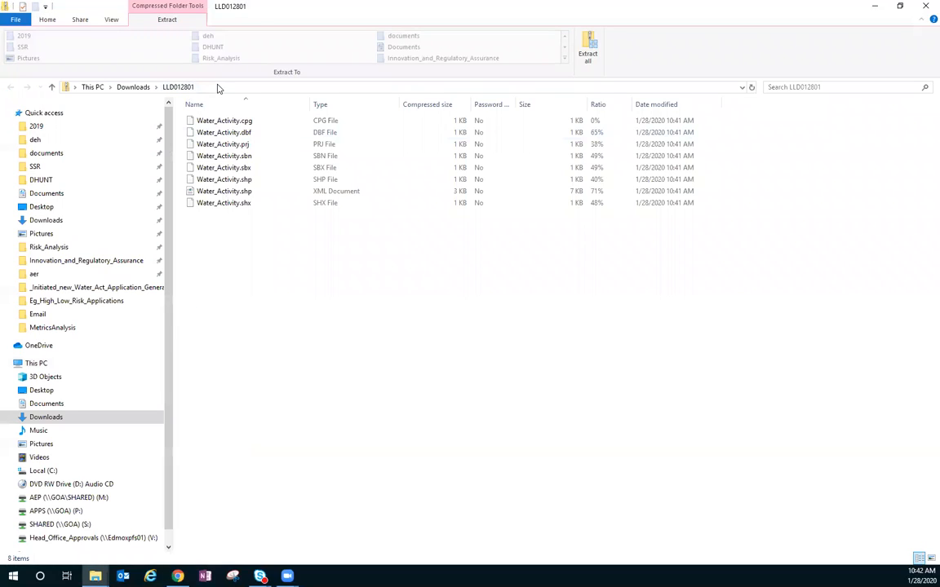
left_click(926, 8)
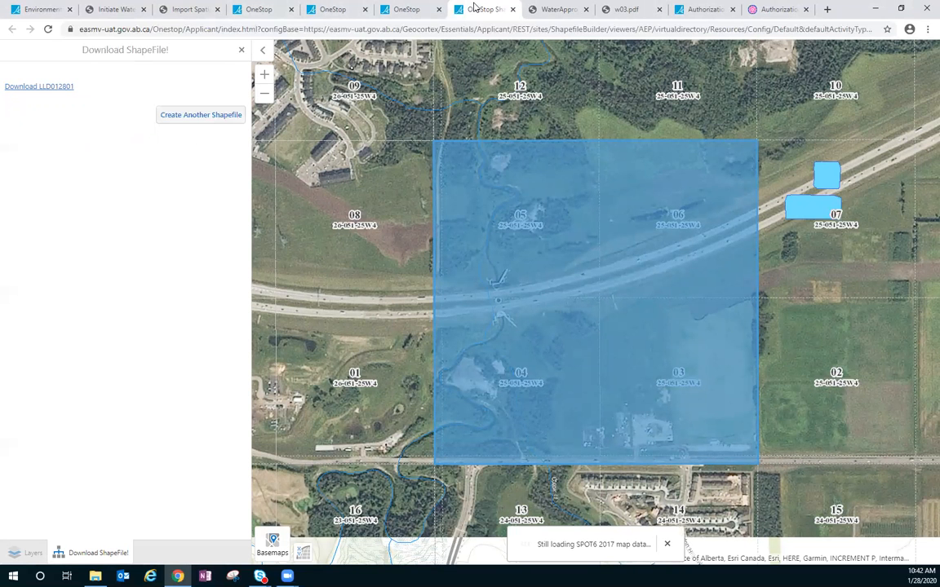
left_click(59, 86)
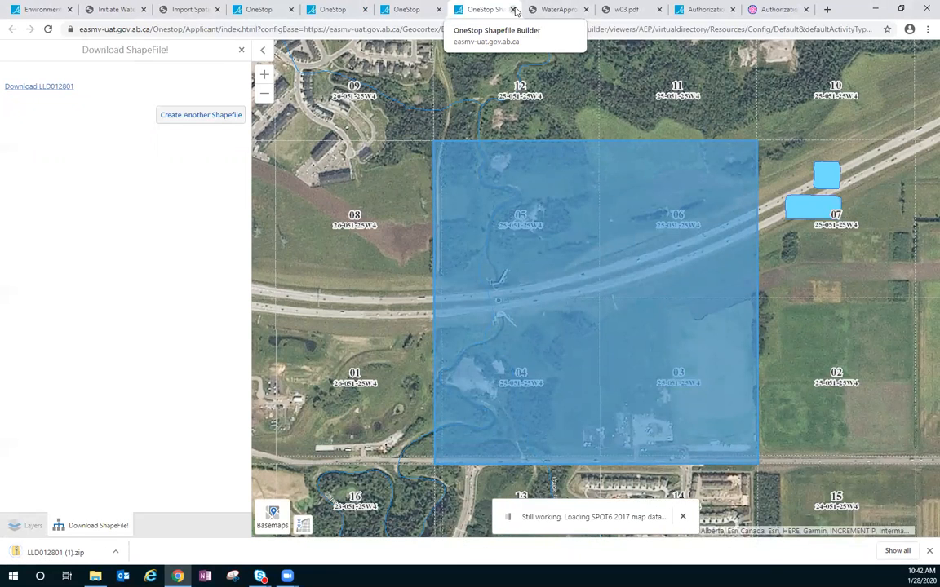
- Close the Shapefile Builder, attach LLD012801.zip as the amendment's Water Act activity area shapefile, and submit it
left_click(512, 9)
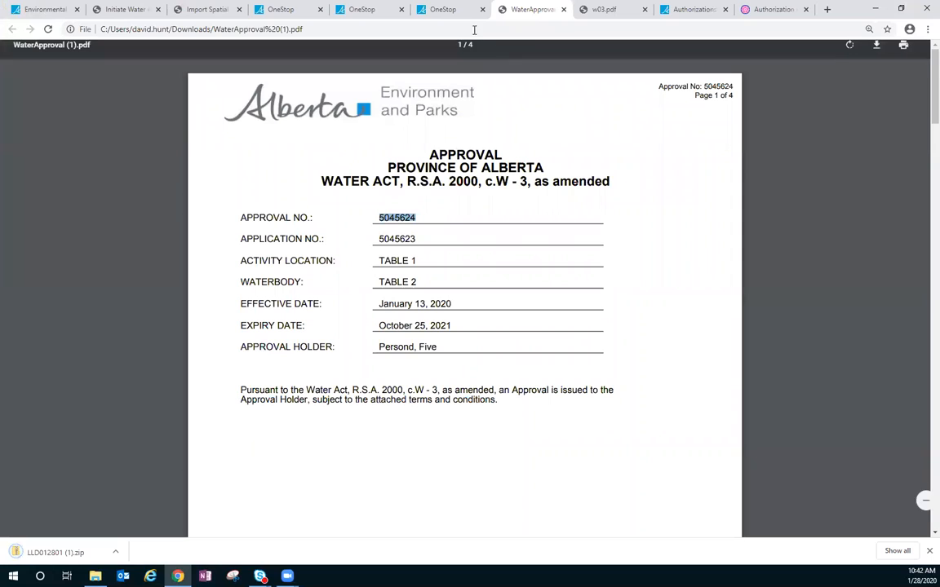
left_click(445, 13)
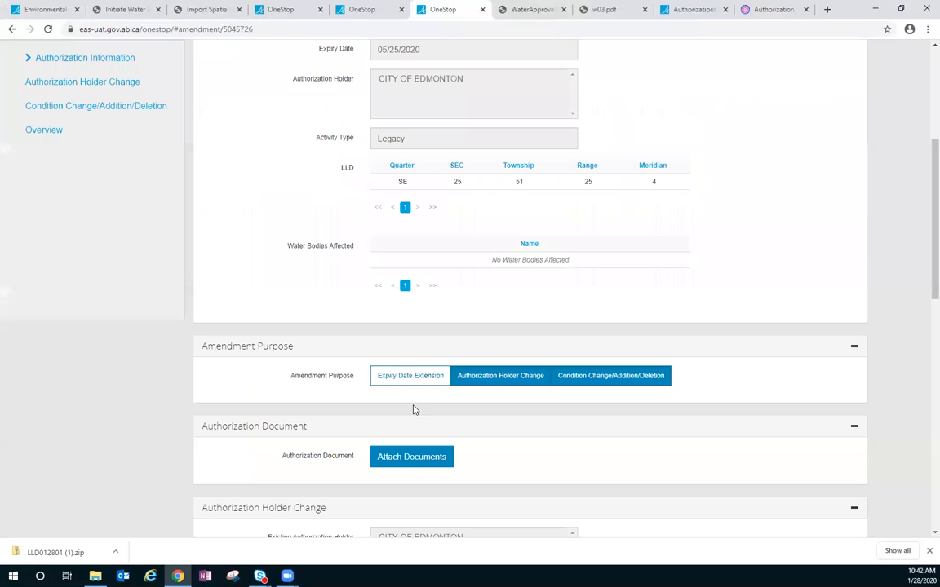
scroll(413, 409, "down", 2)
scroll(413, 410, "down", 8)
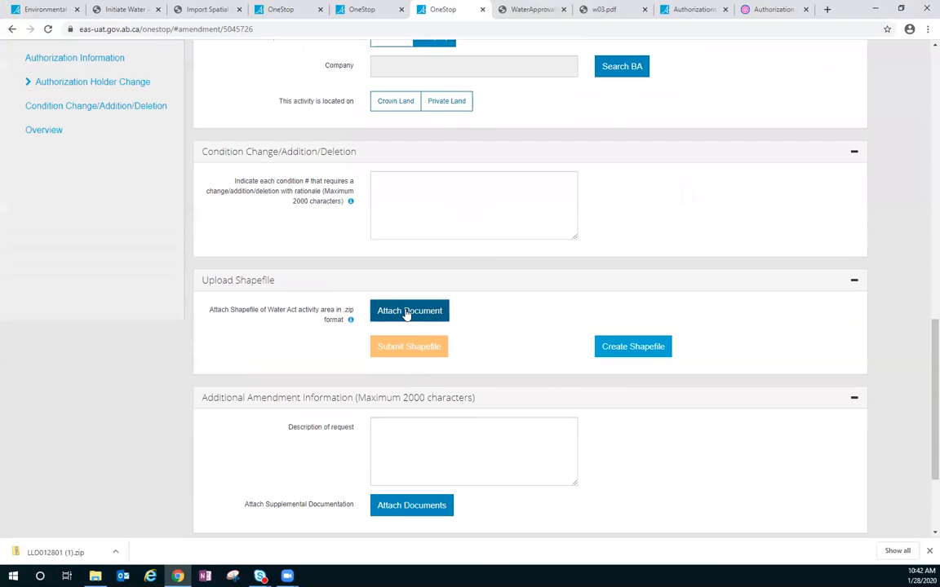
left_click(406, 313)
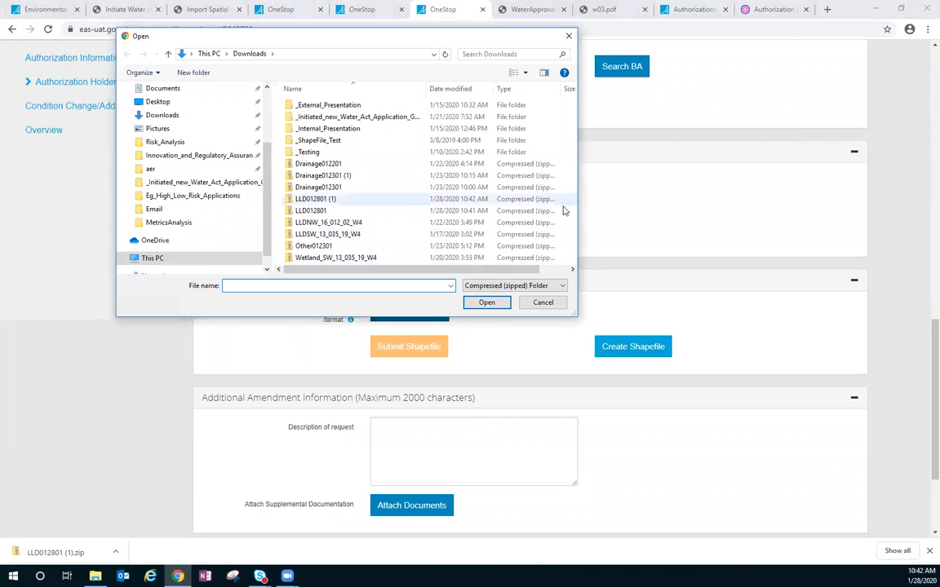
left_click(360, 211)
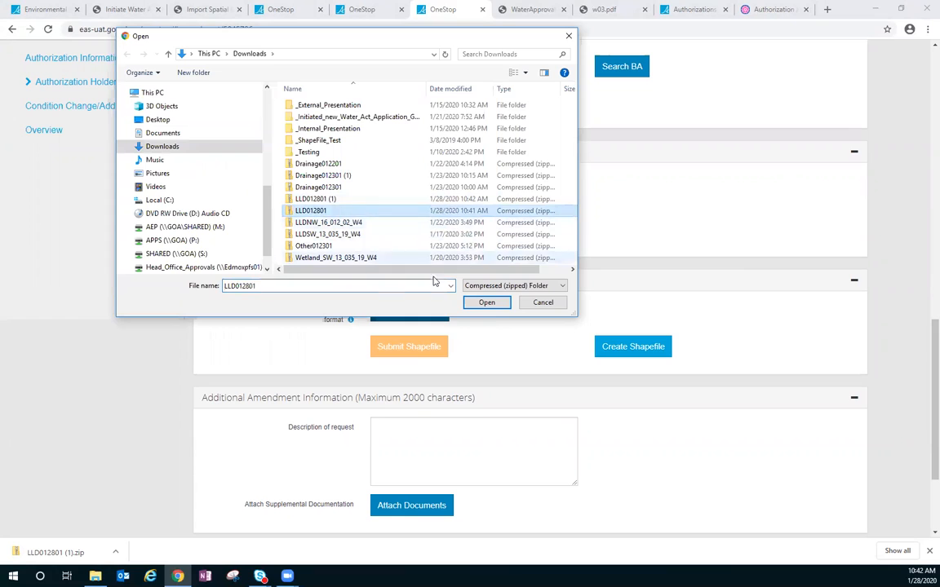
left_click(488, 302)
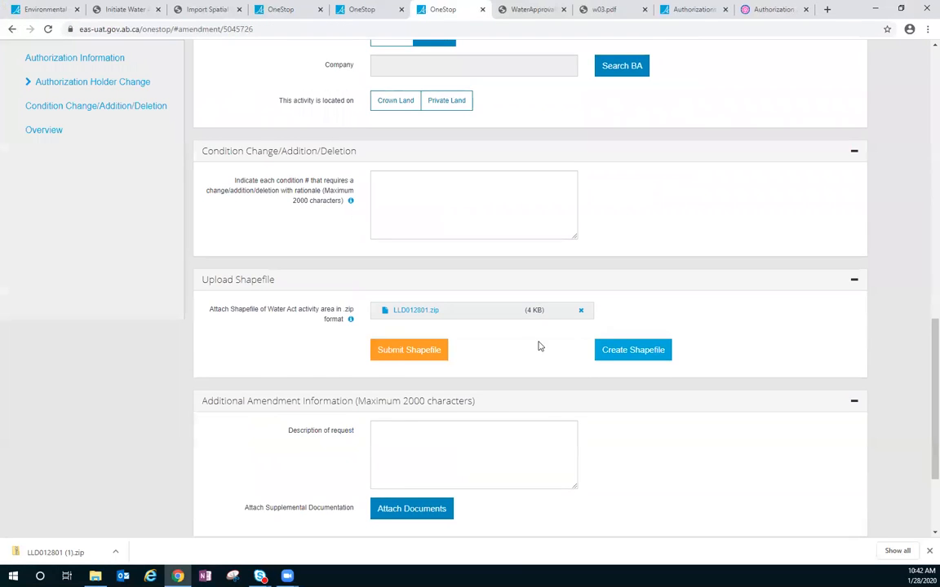
scroll(540, 345, "down", 1)
left_click(430, 298)
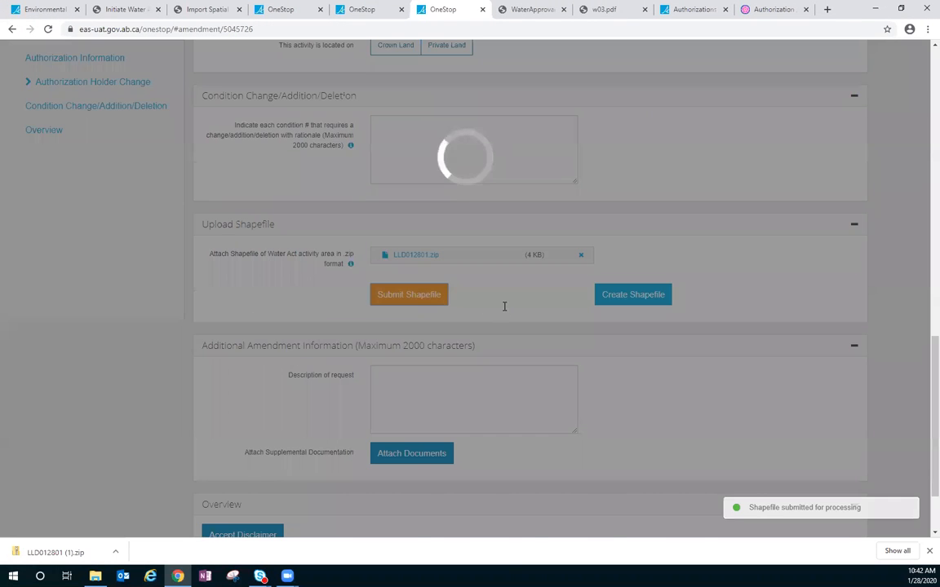
- Review the amendment form's shapefile processing area, Additional Amendment Information, disclaimer and submission options
scroll(504, 307, "down", 4)
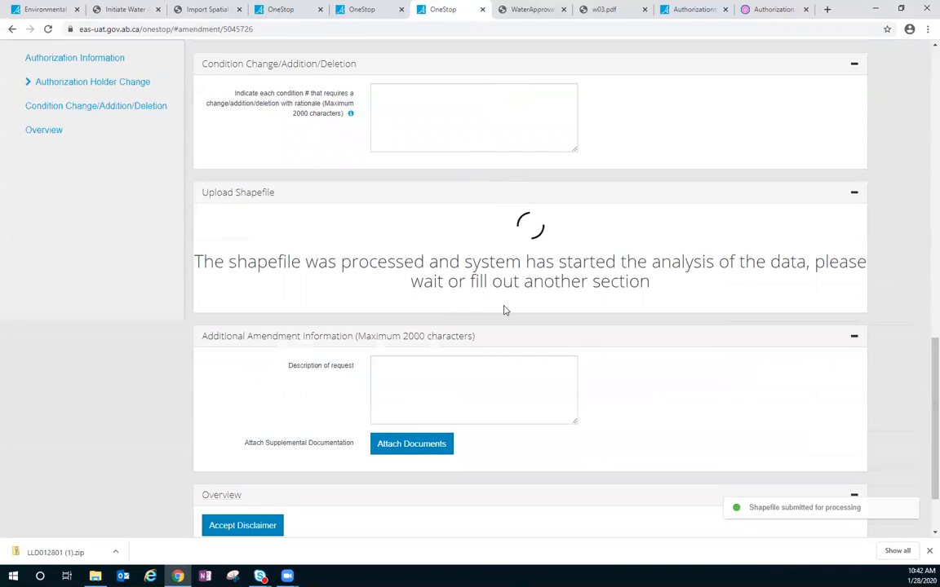
scroll(504, 309, "down", 1)
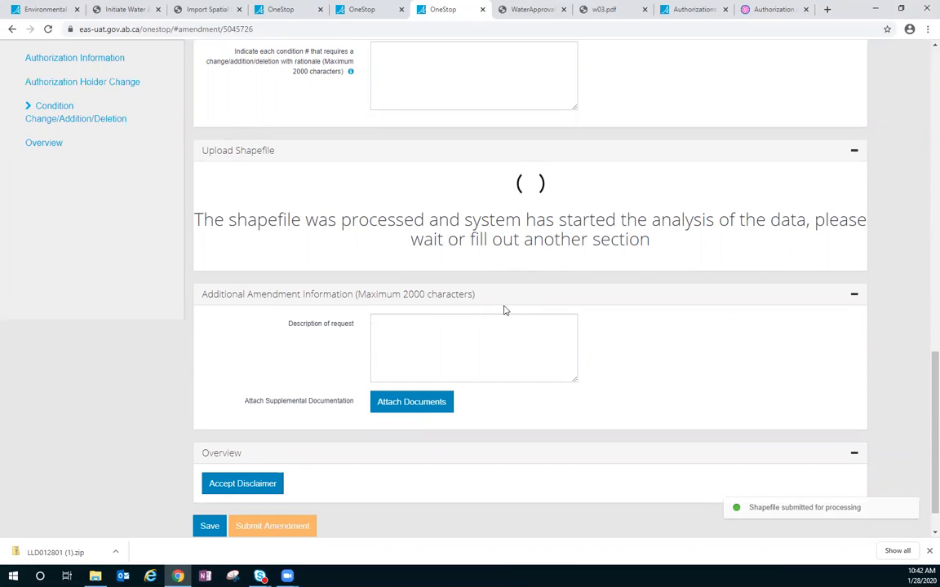
scroll(504, 308, "down", 1)
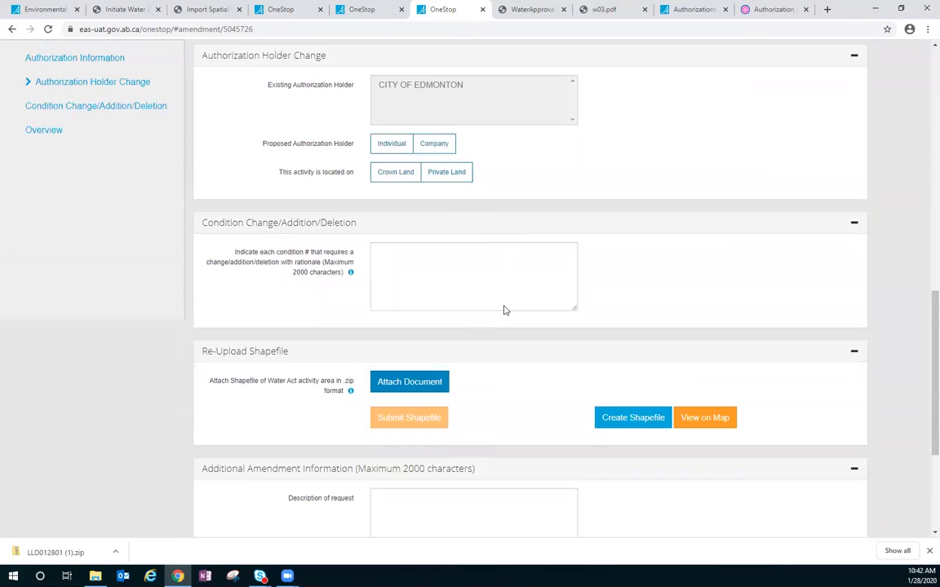
scroll(505, 310, "down", 3)
scroll(504, 310, "up", 3)
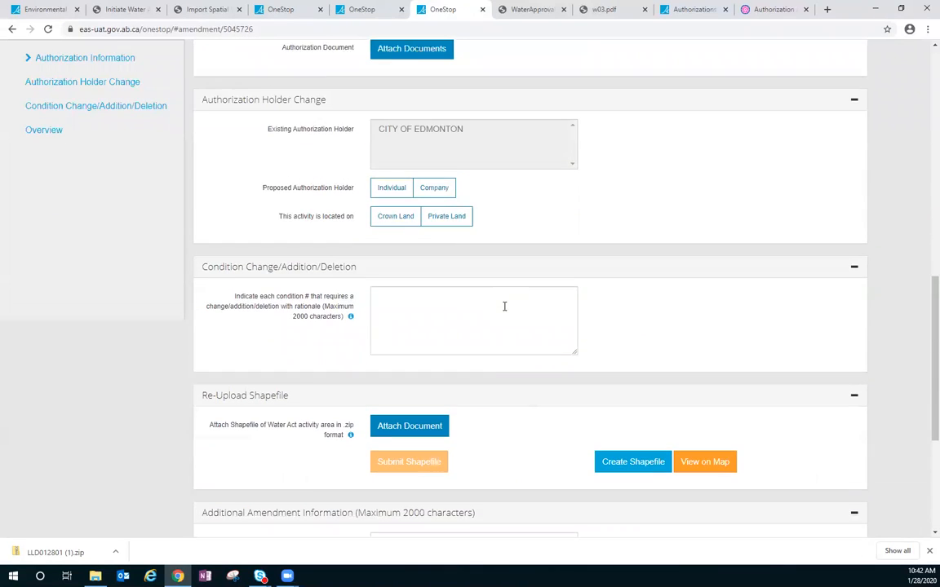
scroll(456, 342, "down", 3)
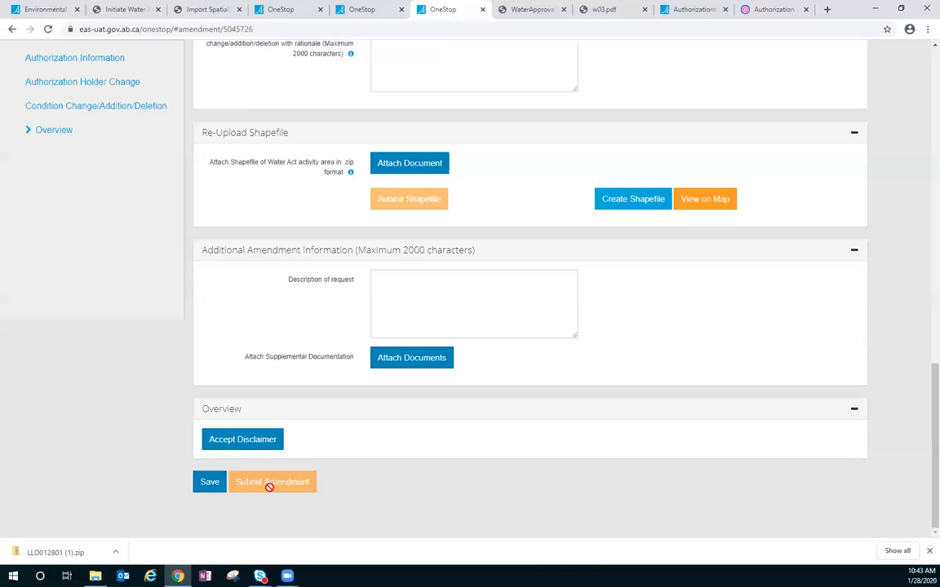
scroll(270, 492, "up", 17)
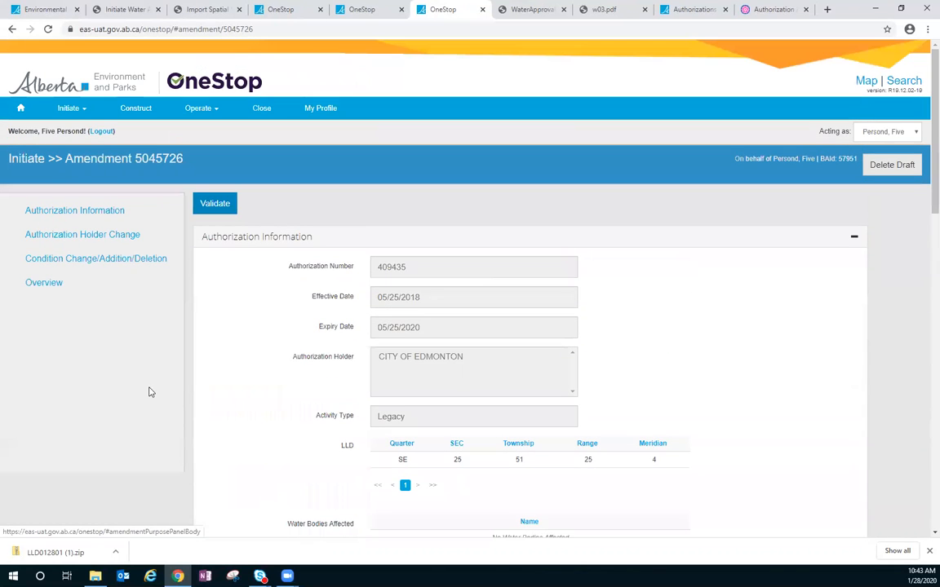
- Reopen the draft amendment for editing from the Recent Applications list in the OneStop workspace
left_click(32, 9)
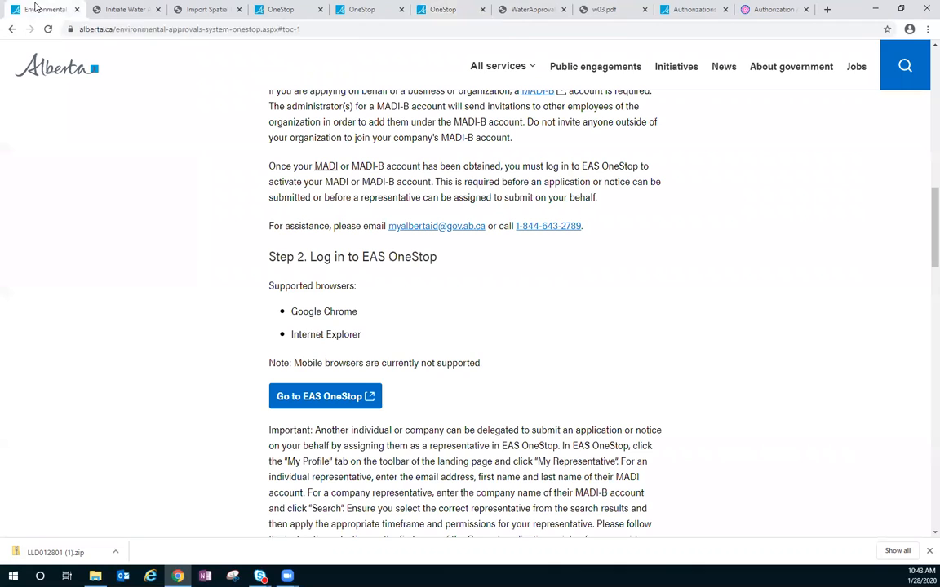
left_click(328, 13)
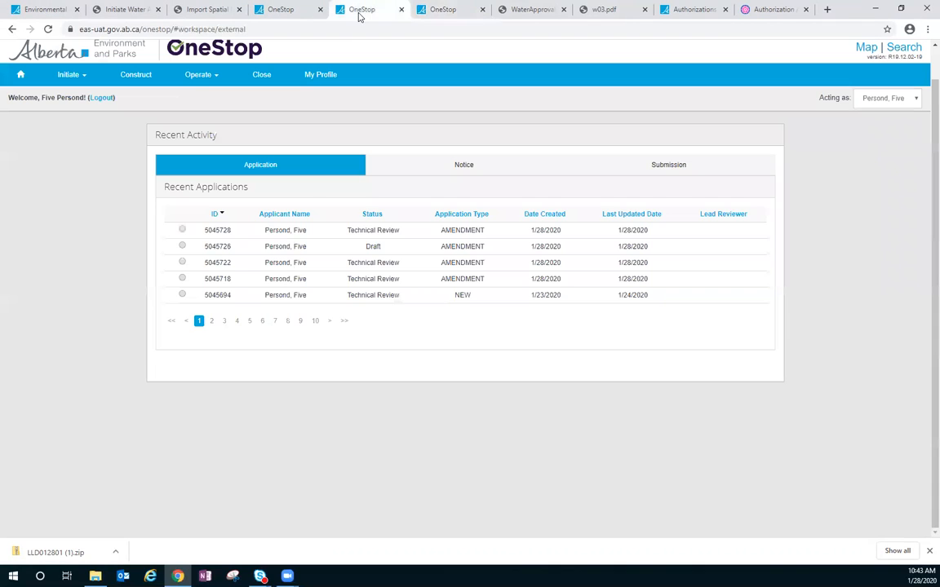
left_click(182, 247)
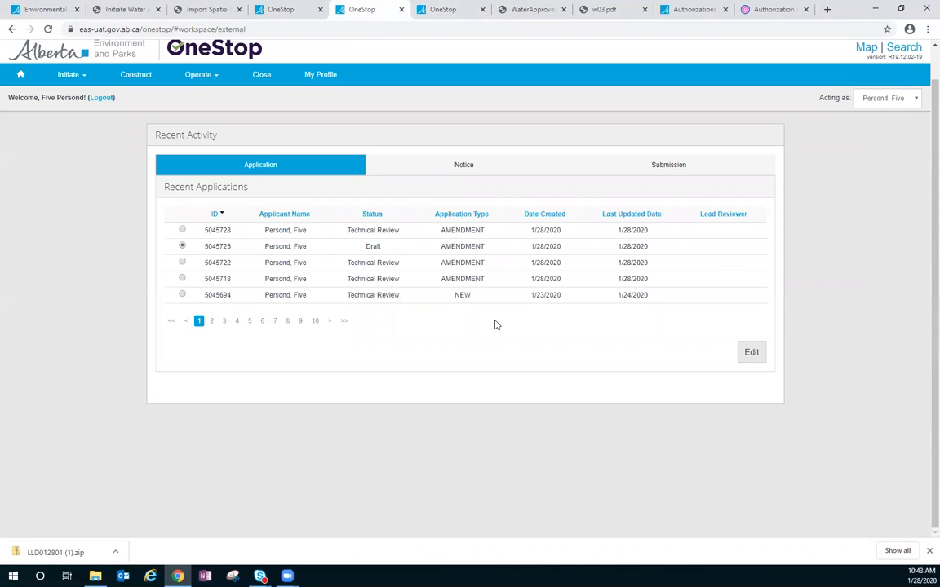
left_click(752, 354)
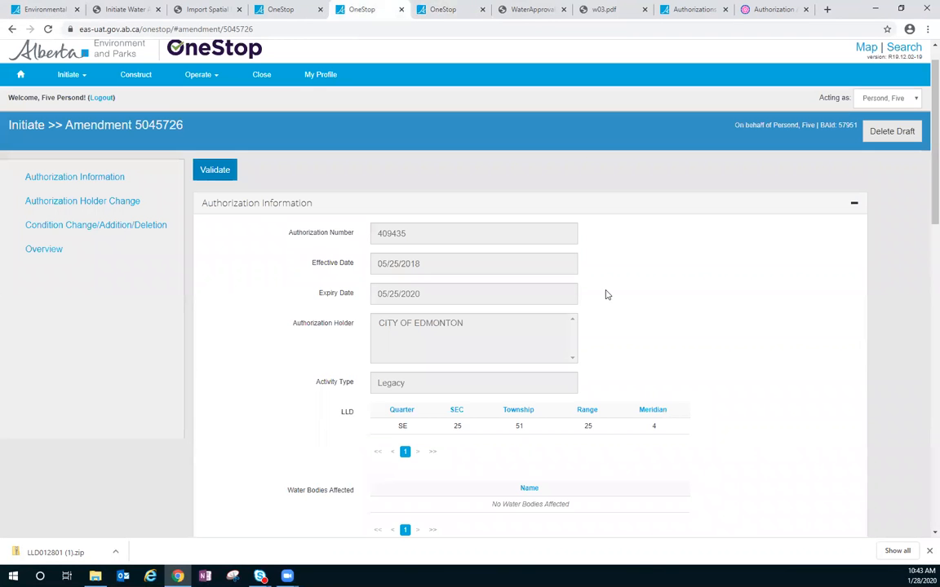
- Try Expiry Date Extension as an additional amendment purpose and remove it again
scroll(440, 310, "down", 5)
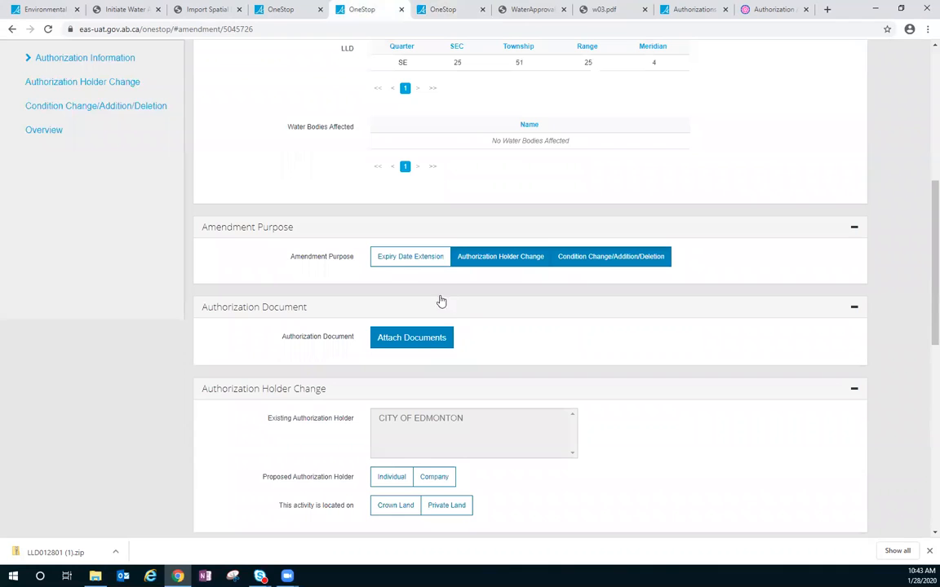
left_click(415, 257)
left_click(415, 258)
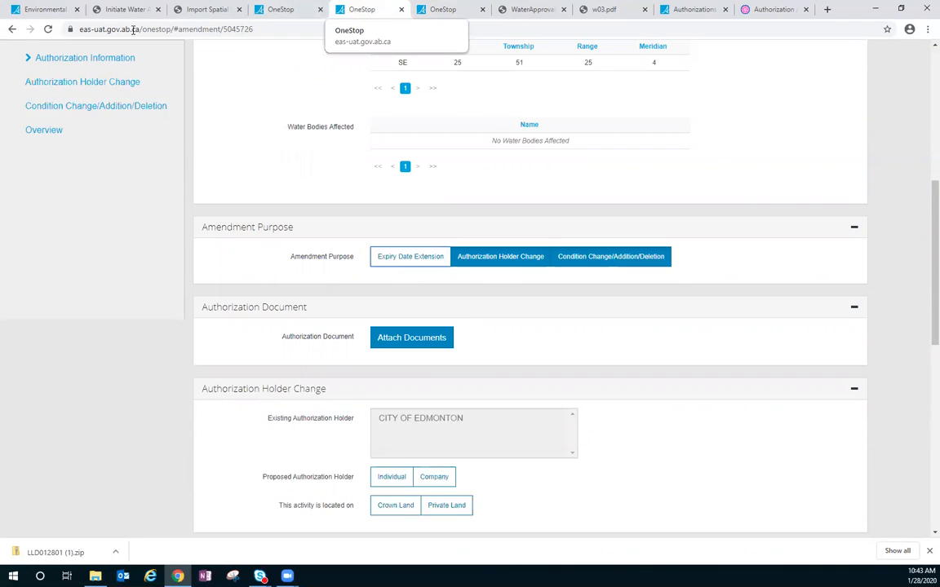
- Return to the OneStop workspace and view the newest amendment in Technical Review from the Recent Applications list
scroll(21, 45, "up", 5)
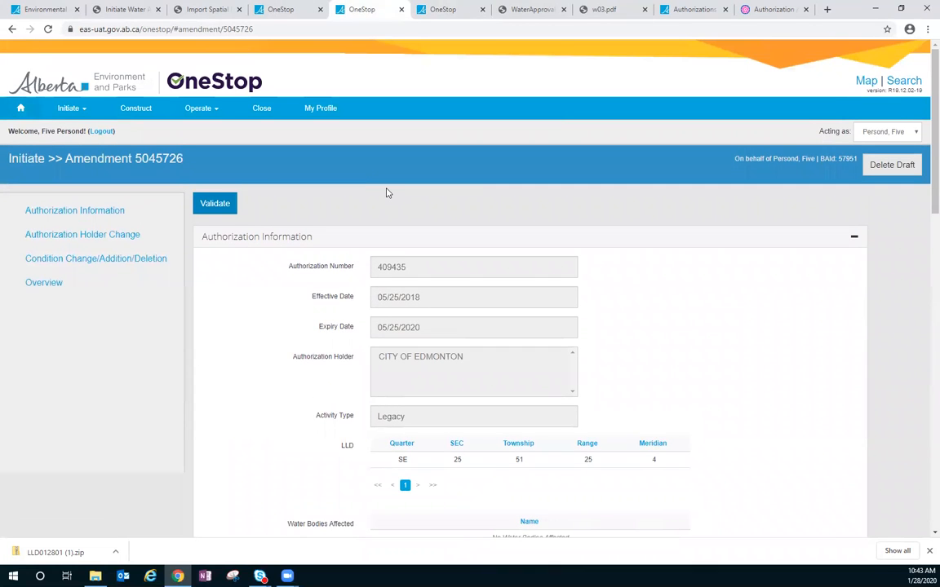
left_click(20, 105)
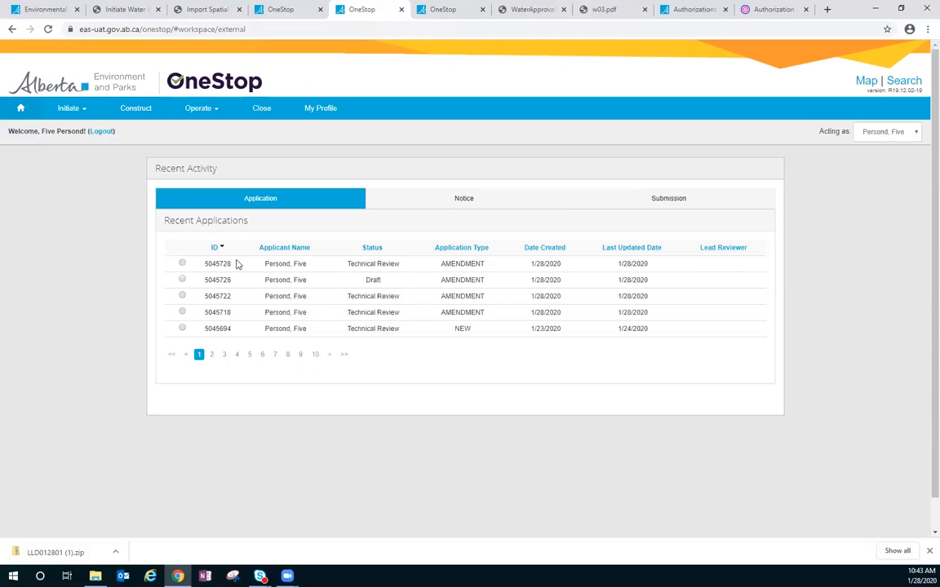
left_click(182, 263)
left_click(749, 387)
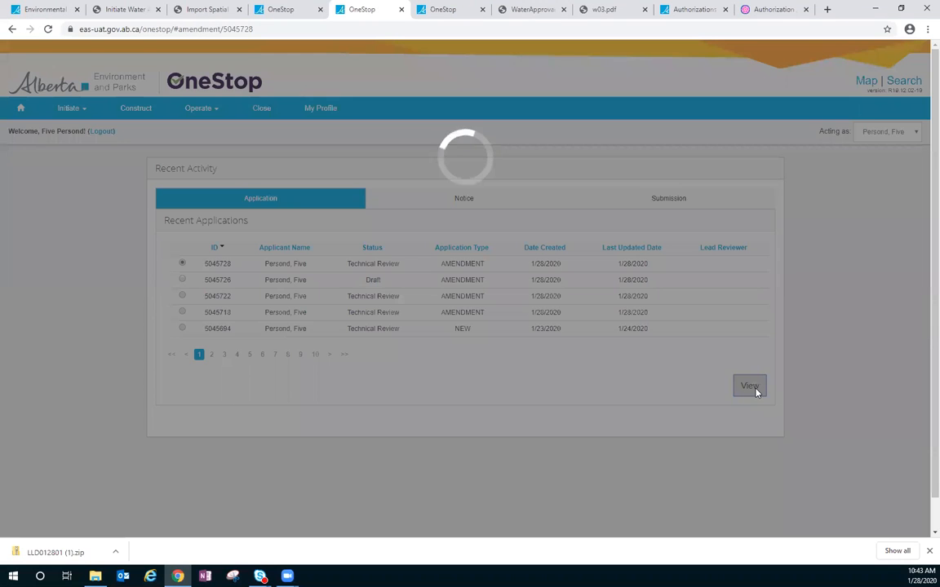
- Review the submitted amendment's purpose, requested expiry date and additional amendment information, and return to the workspace
scroll(732, 316, "down", 3)
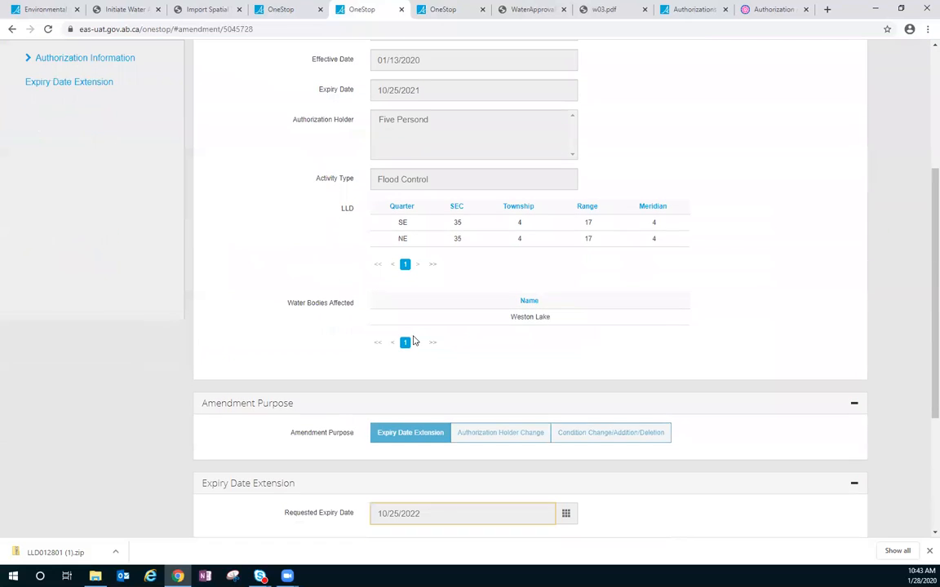
scroll(453, 329, "down", 2)
scroll(453, 329, "down", 1)
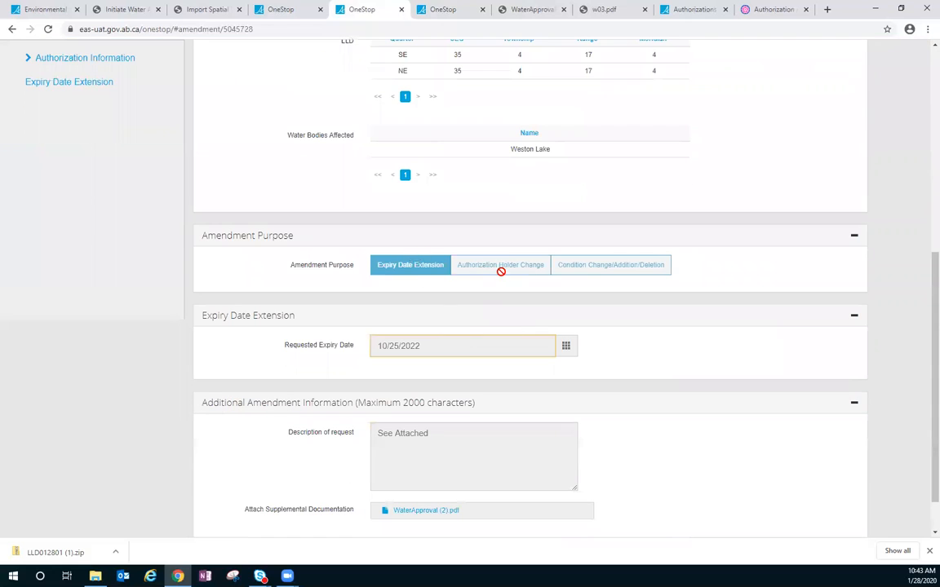
mouse_move(420, 349)
scroll(441, 454, "down", 1)
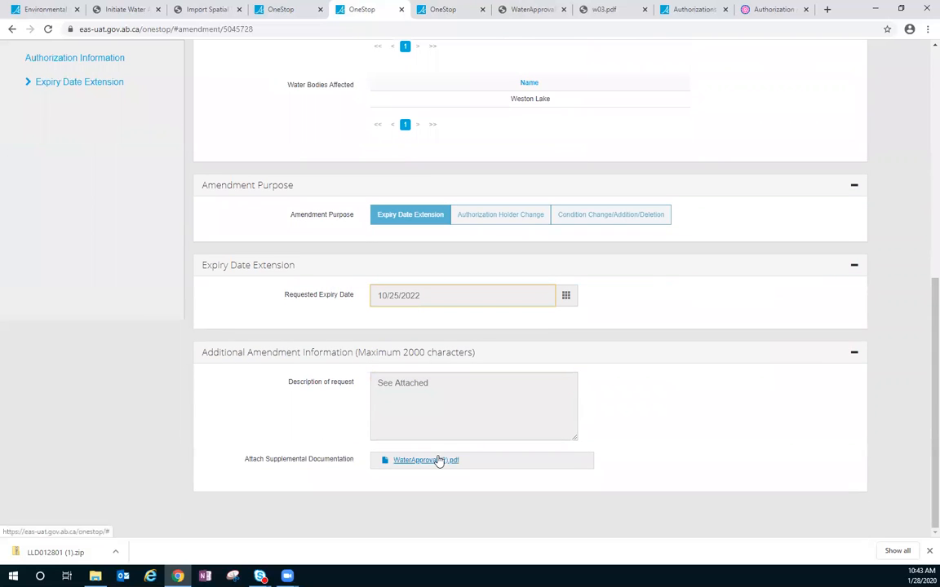
scroll(266, 360, "up", 6)
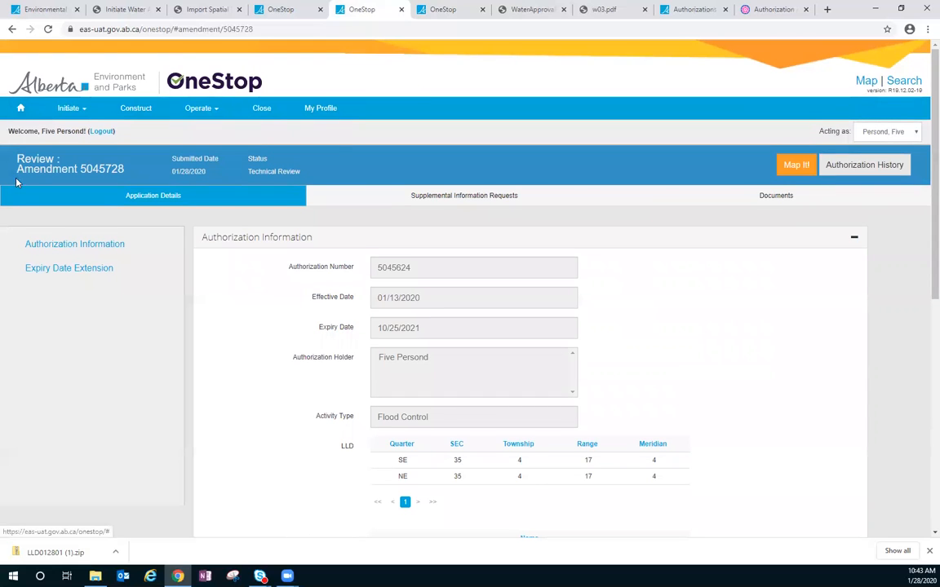
left_click(21, 108)
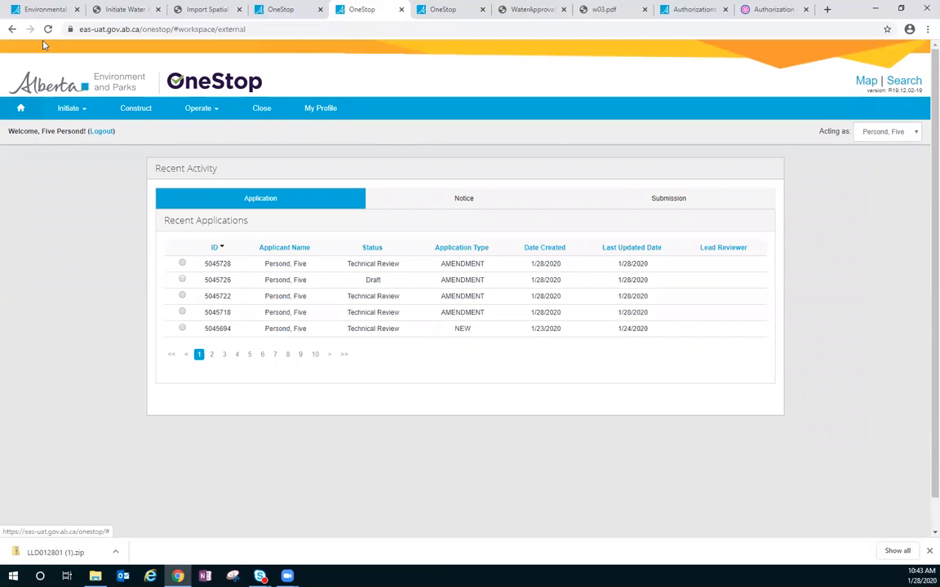
- Switch to the alberta.ca Environmental Approvals System OneStop page and go to its Contact section
left_click(46, 8)
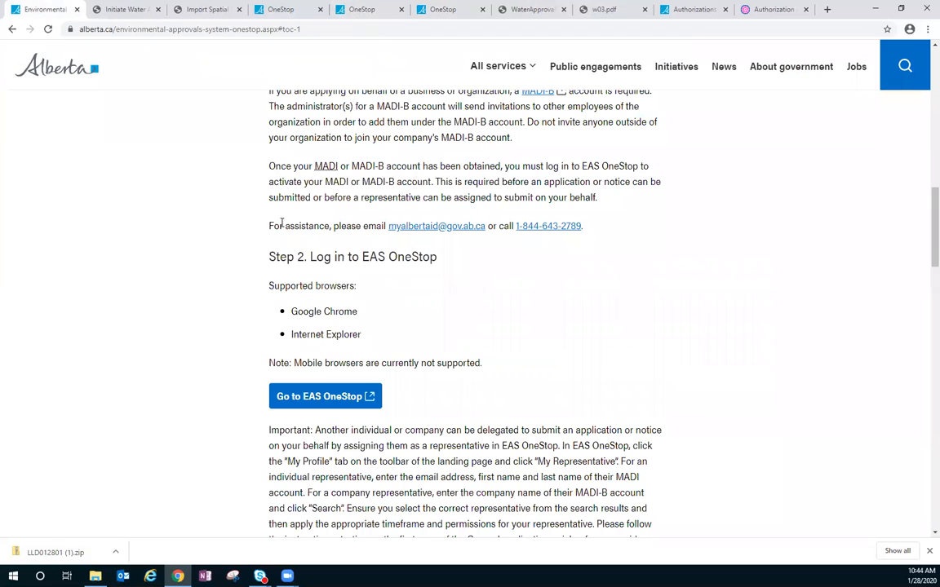
left_click_drag(924, 218, 923, 76)
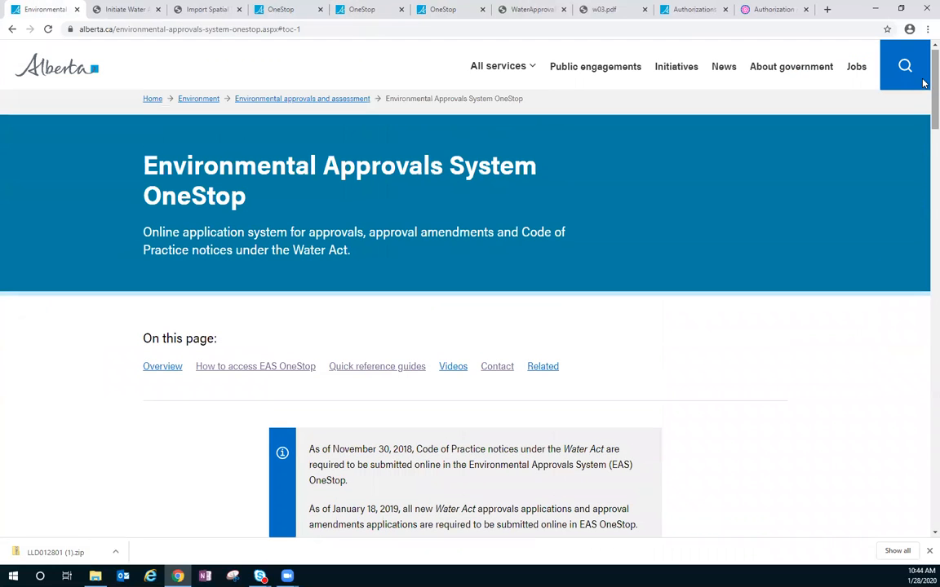
left_click(498, 368)
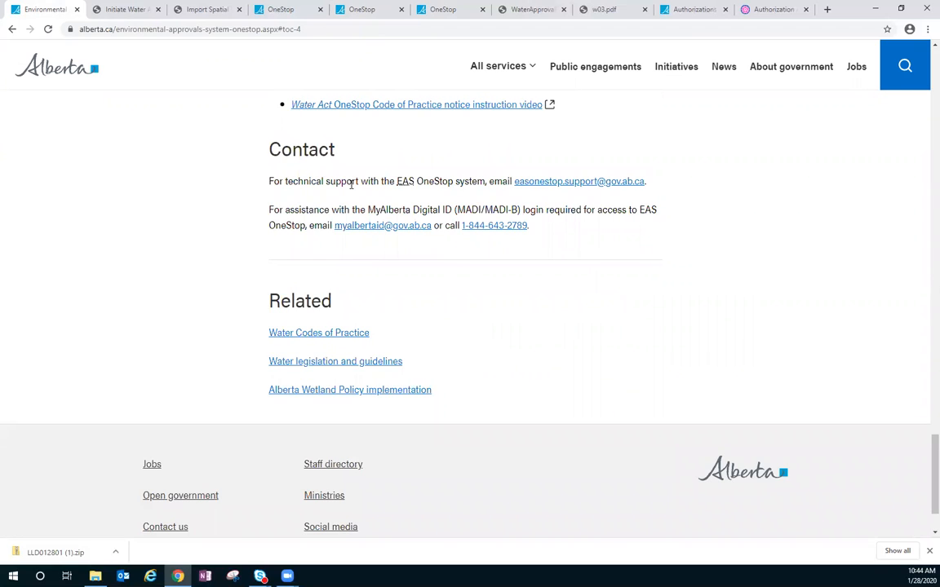